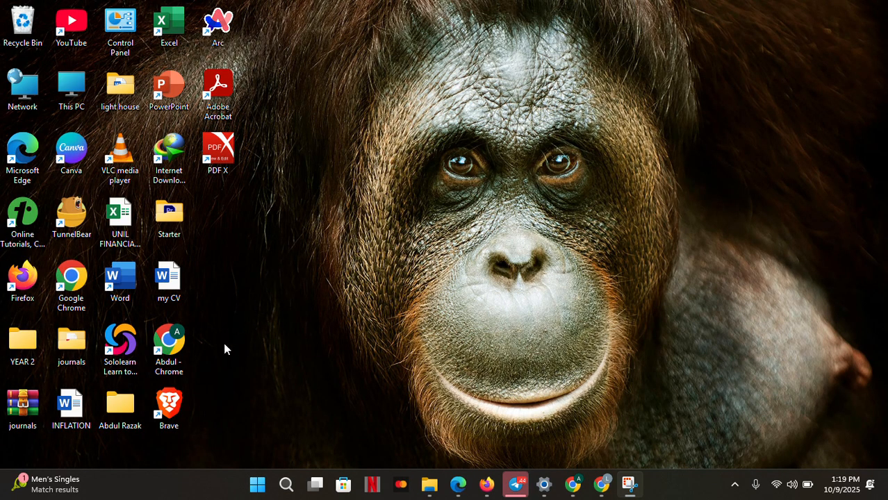
Open Chrome, maximize its window and go to the Launch of Likpakpaanl Language Wikimedians and edit-a-thon CONTEST page
double_click(184, 350)
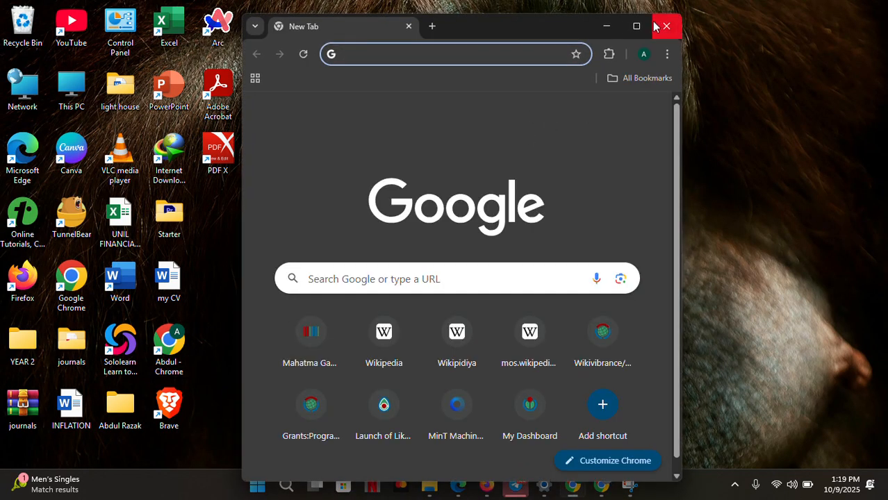
left_click(634, 27)
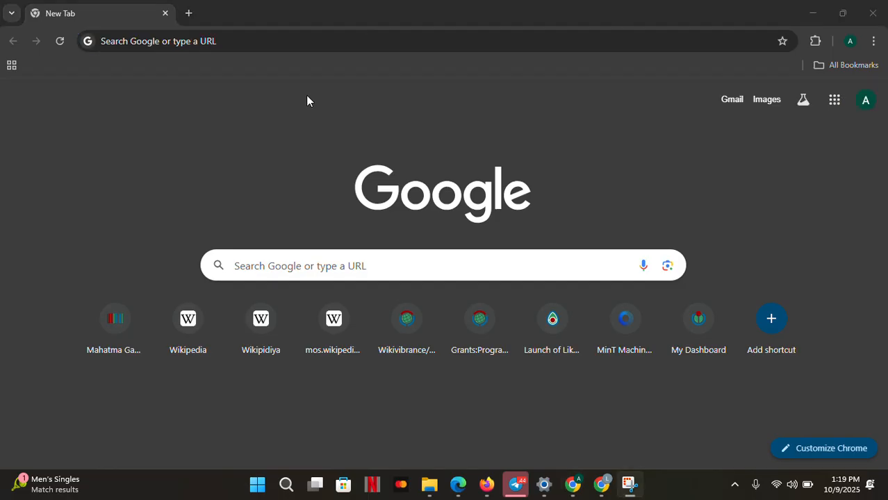
left_click(190, 44)
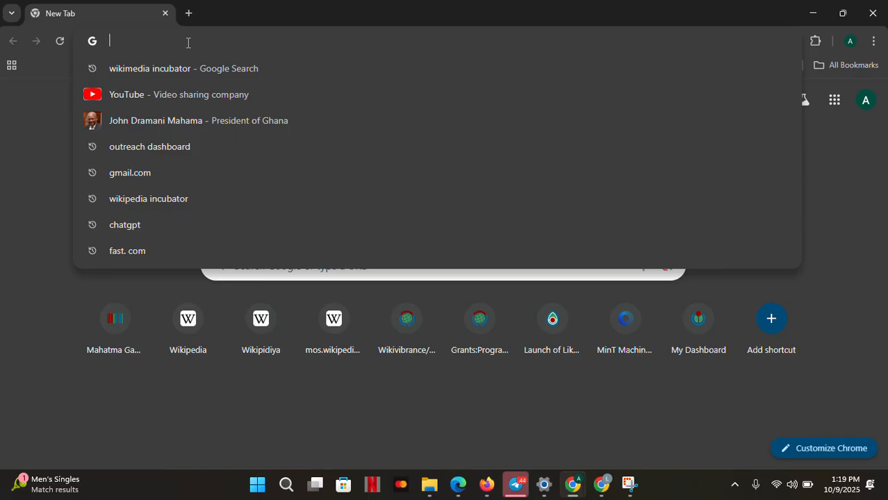
type("l")
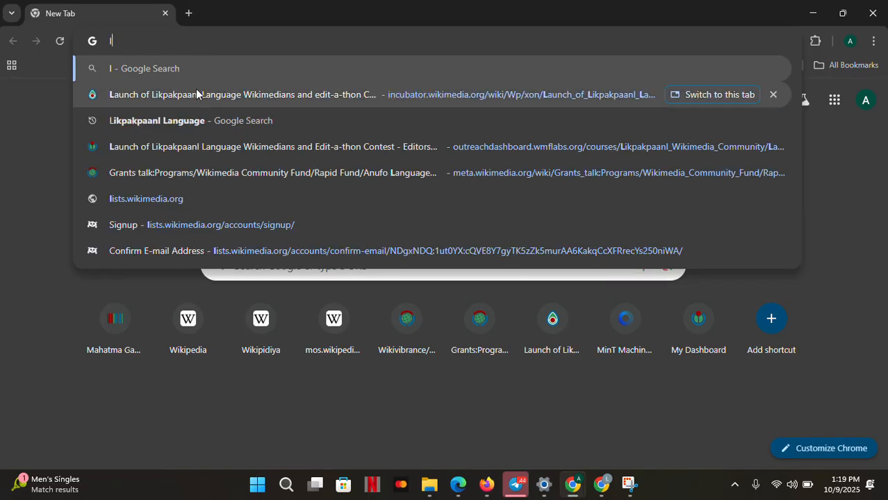
left_click(218, 103)
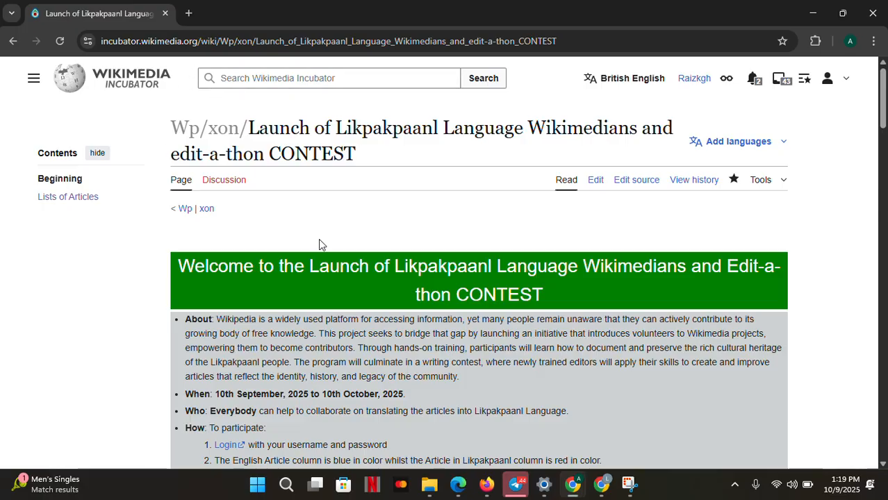
Scroll through the contest page's participation instructions and its Lists of Articles table
scroll(319, 243, "down", 5)
scroll(319, 242, "down", 20)
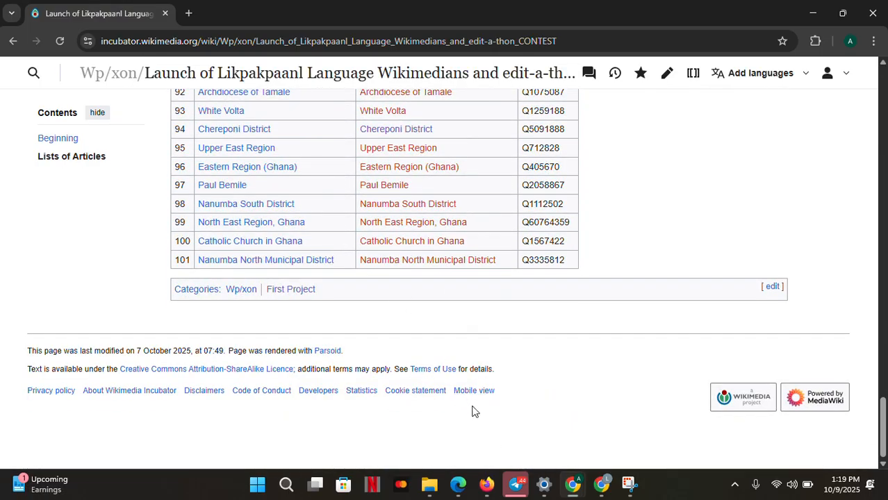
scroll(387, 178, "up", 20)
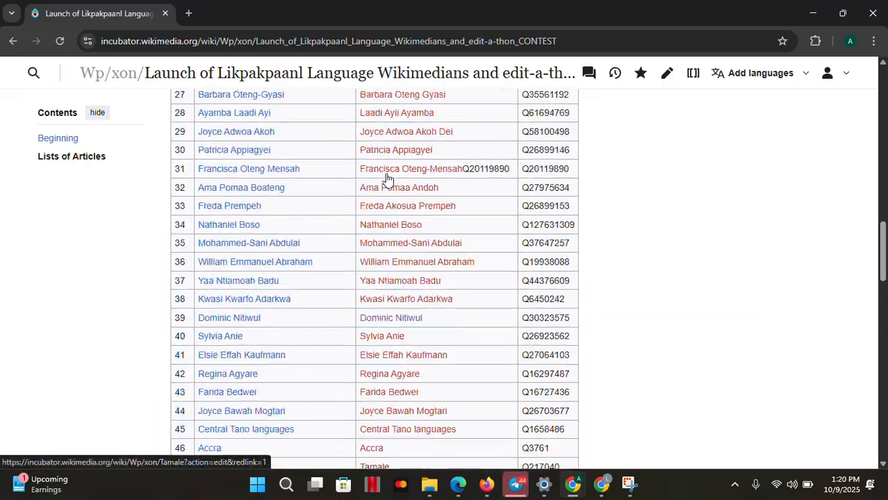
scroll(387, 178, "up", 8)
scroll(387, 178, "down", 4)
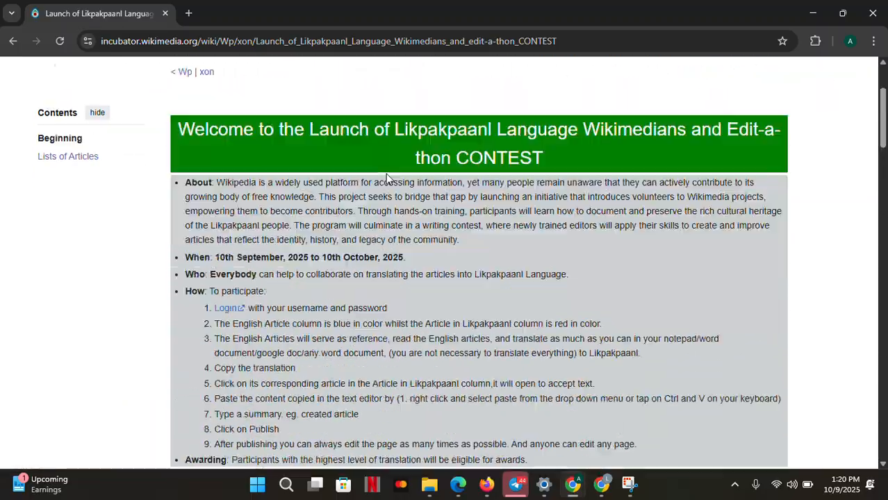
scroll(387, 178, "up", 4)
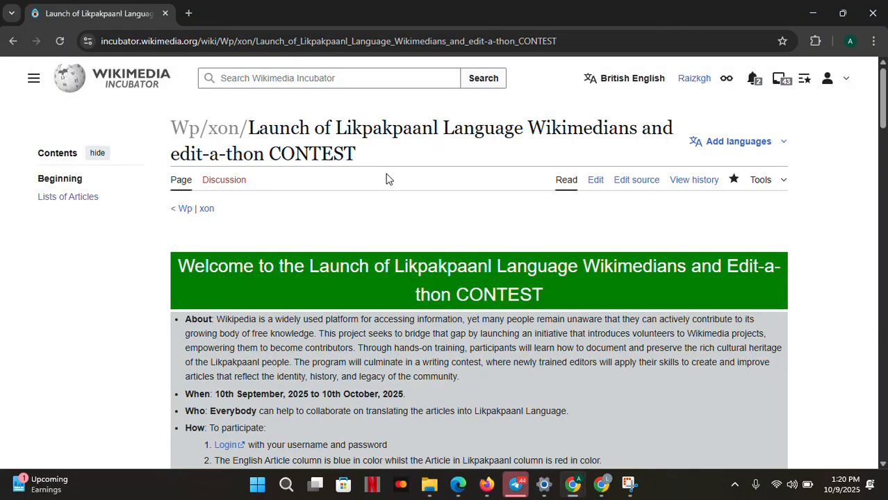
scroll(387, 178, "down", 7)
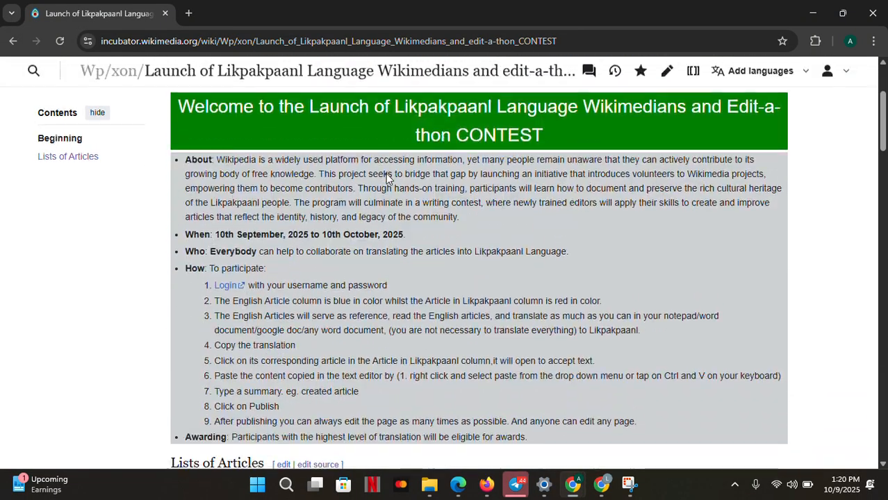
scroll(387, 179, "down", 1)
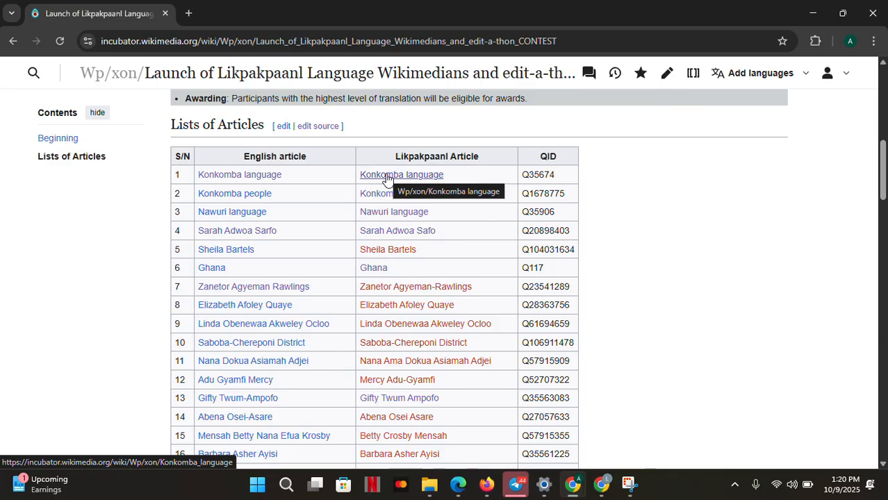
Open the English Sarah Adwoa Sarfo article from the list, read through it, and return to the contest page
left_click(266, 232)
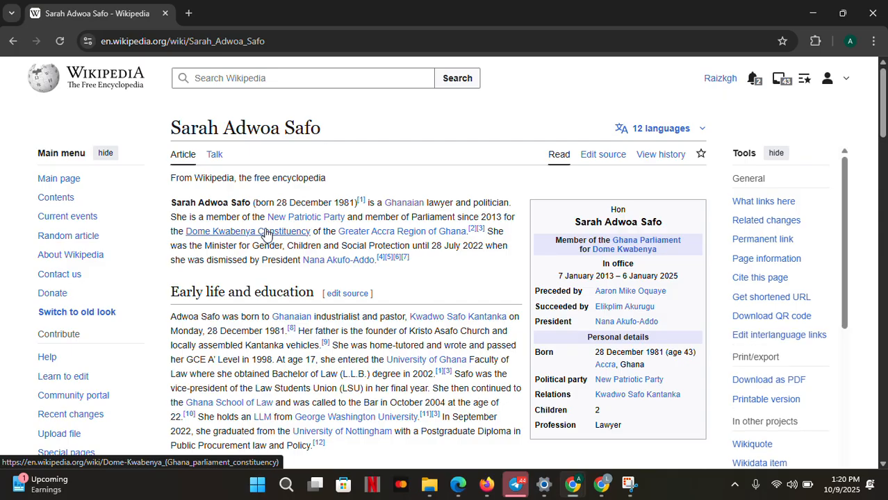
scroll(466, 293, "down", 1)
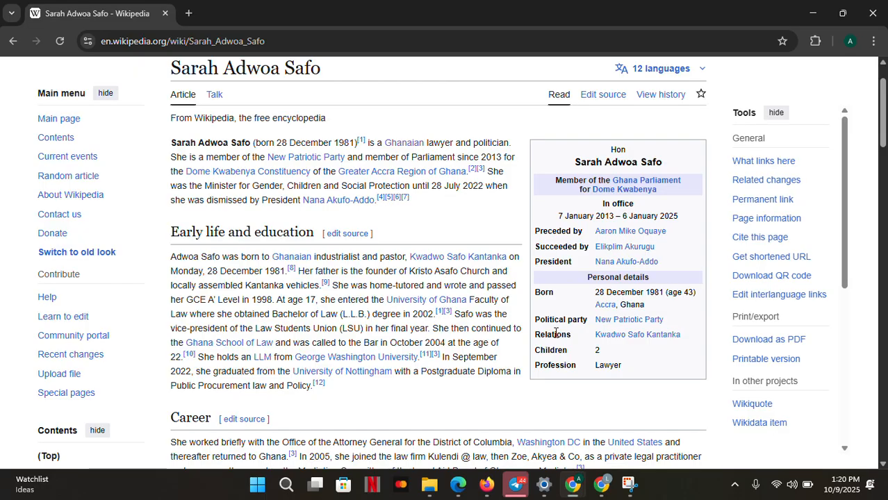
scroll(575, 295, "down", 2)
scroll(555, 338, "up", 2)
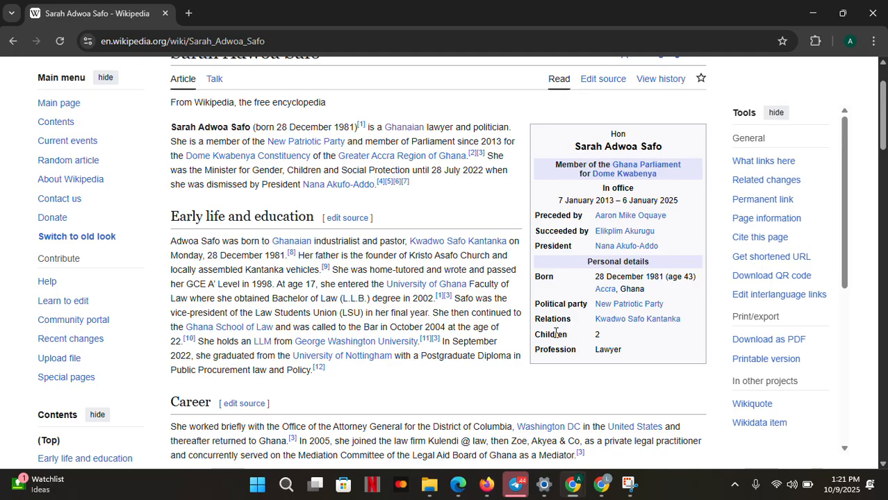
scroll(556, 332, "down", 1)
scroll(555, 332, "down", 20)
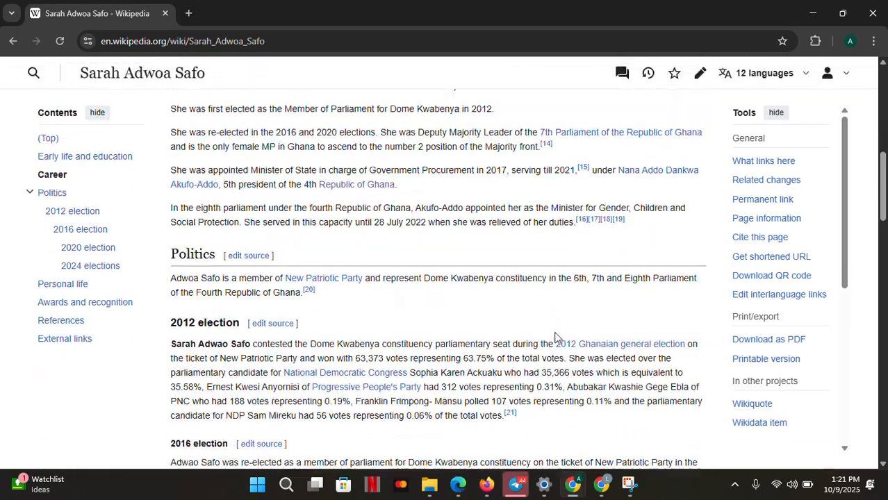
scroll(556, 337, "up", 20)
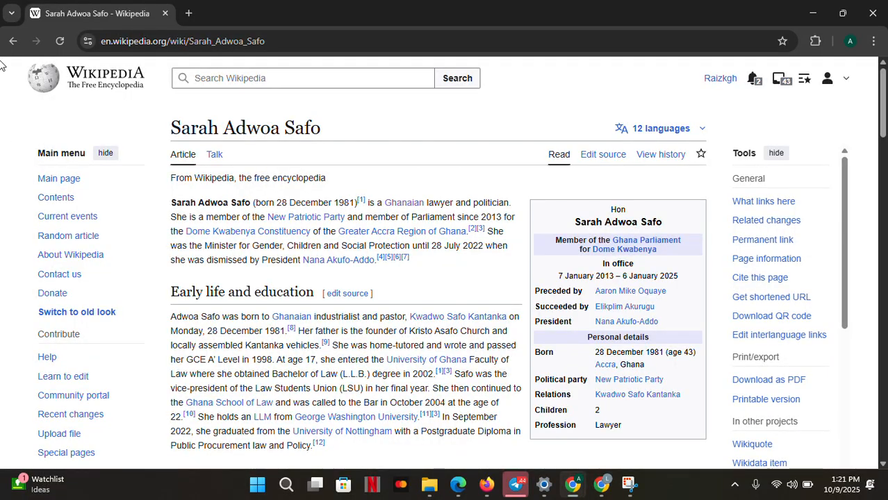
left_click(11, 39)
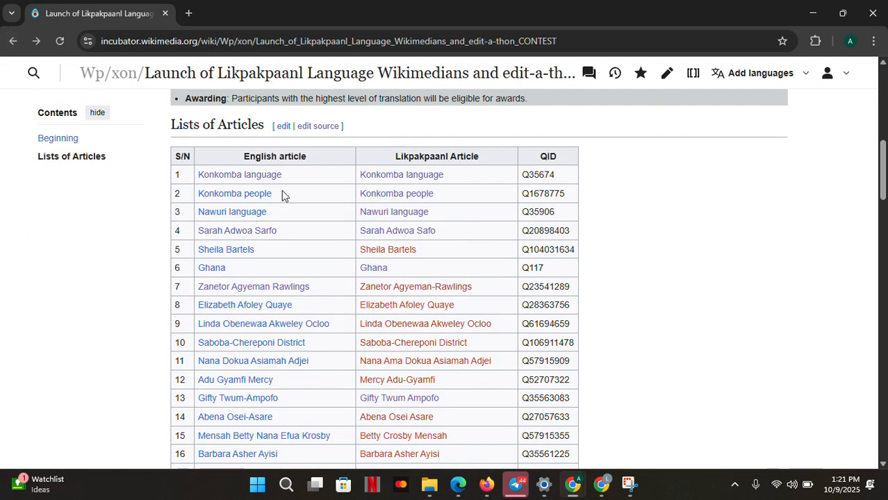
Open both the English and the Likpakpaanl Sarah Adwoa Safo articles from the list in new tabs
right_click(275, 233)
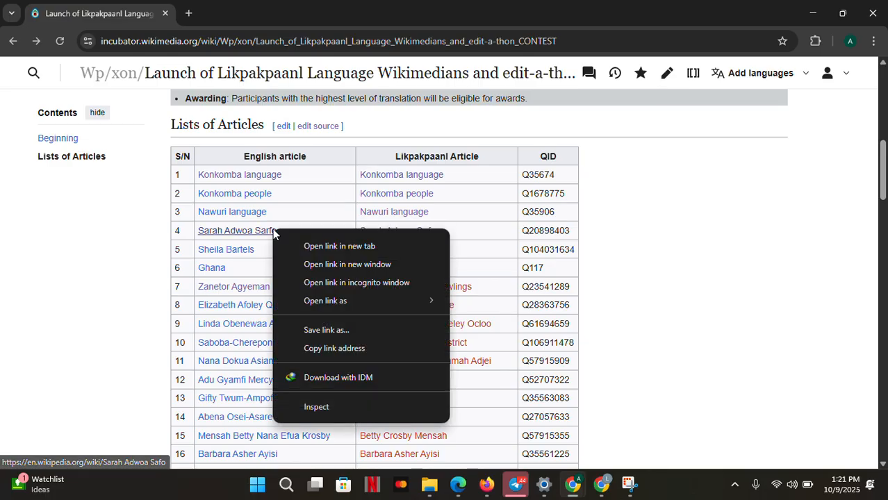
left_click(325, 246)
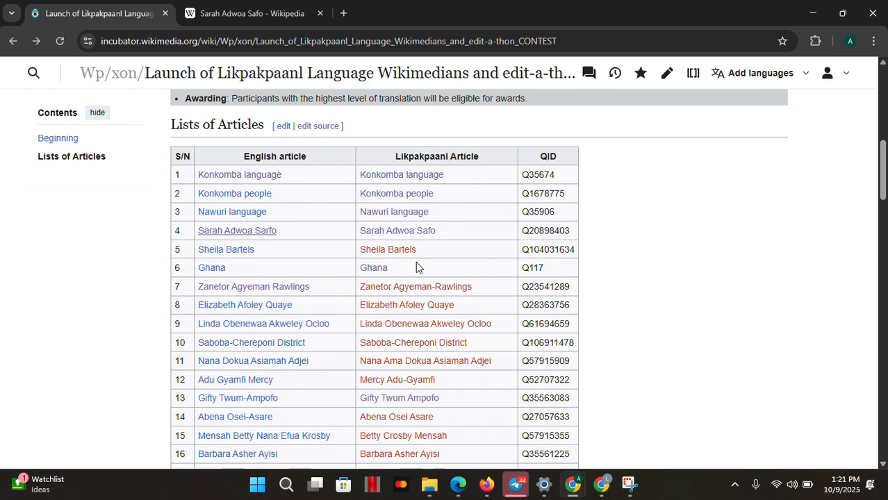
right_click(399, 238)
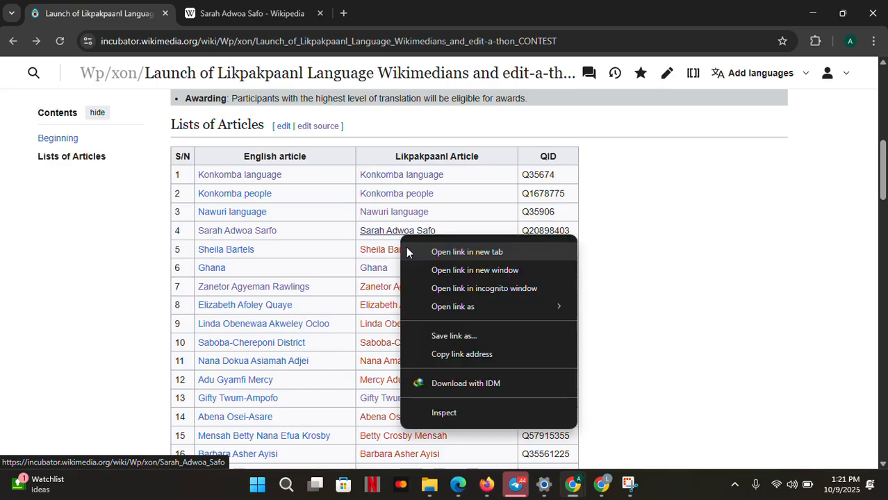
left_click(455, 251)
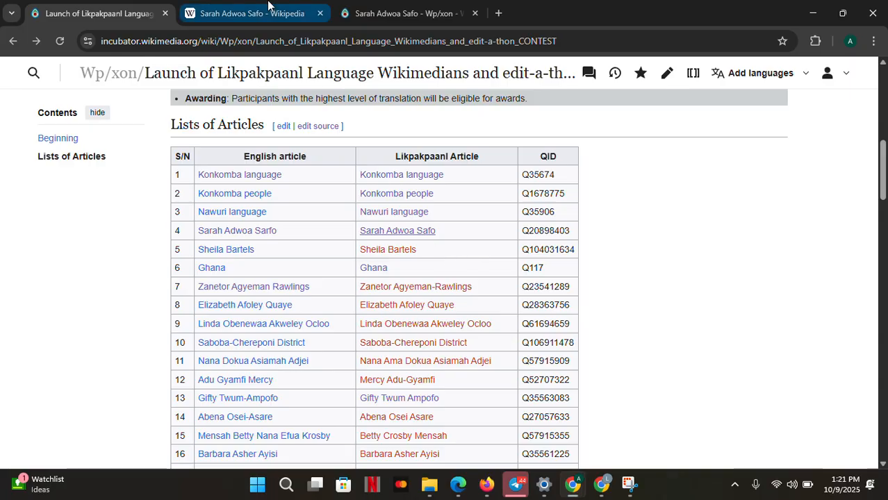
View the Likpakpaanl Sarah Adwoa Safo page, then check that article's QID in the contest list
left_click(345, 15)
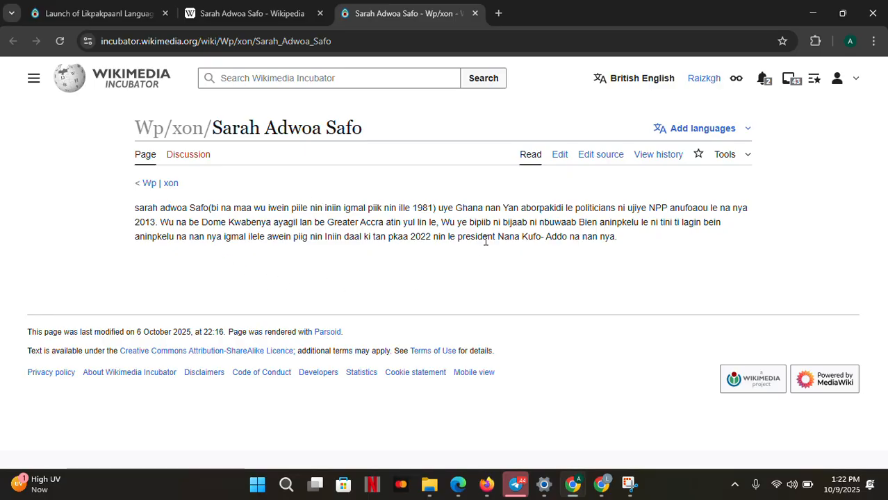
left_click(104, 20)
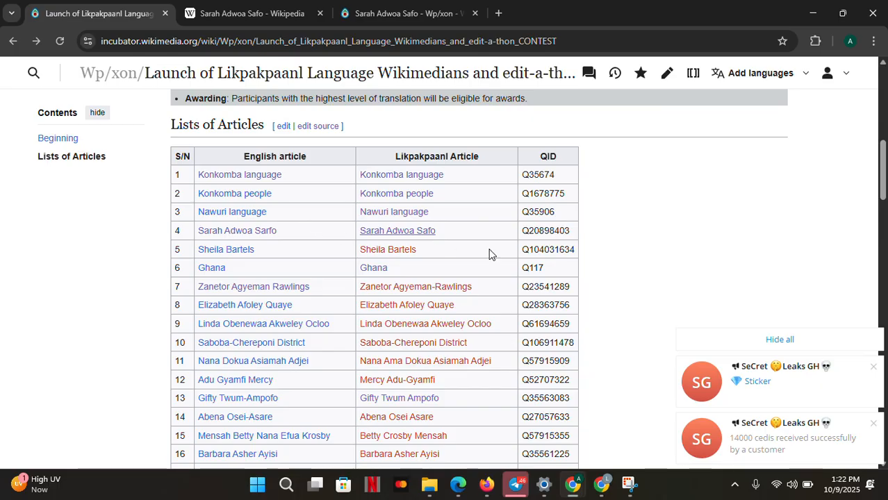
left_click(780, 340)
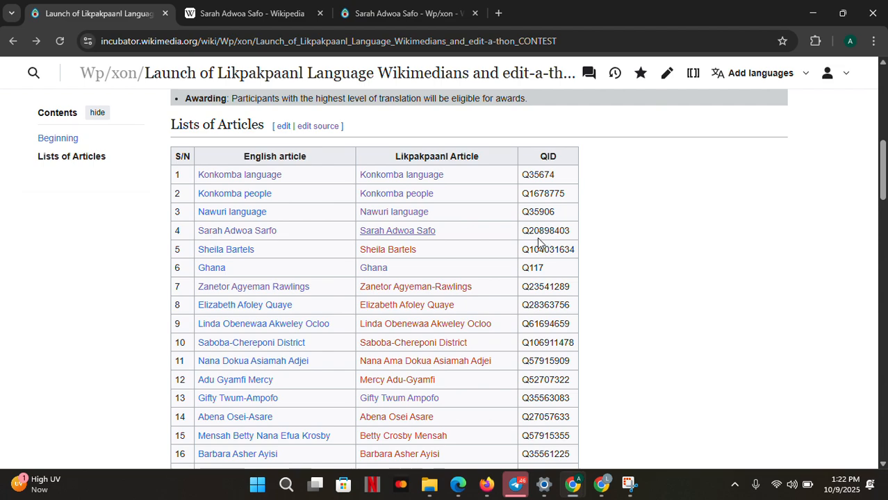
left_click_drag(526, 230, 571, 233)
key("ctrl+c")
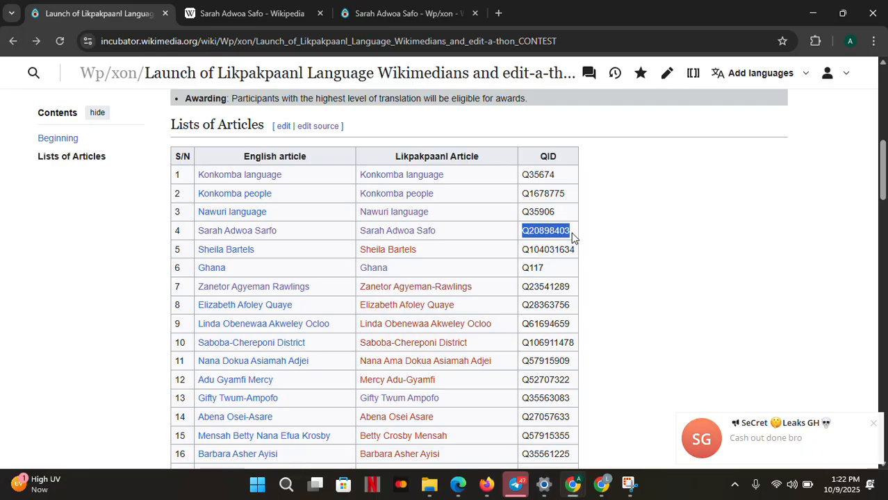
left_click(649, 271)
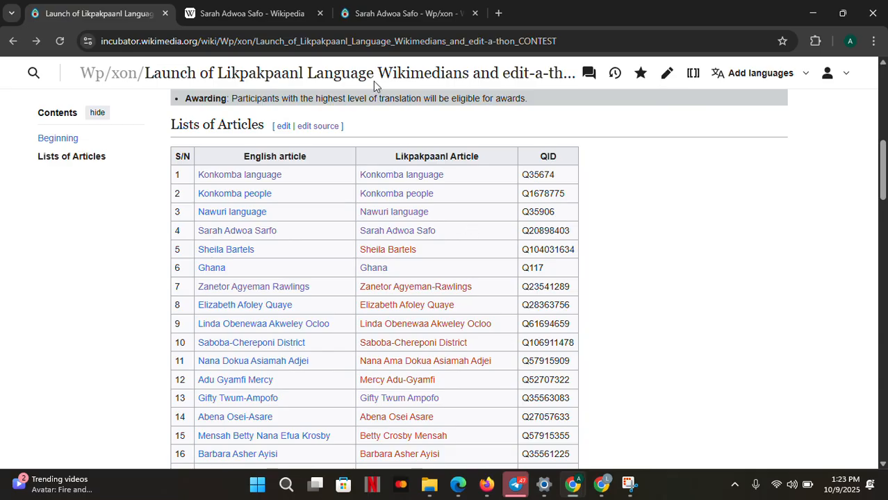
Open the Likpakpaanl Sarah Adwoa Safo page in the source editor and add a blank first line above the text
left_click(345, 18)
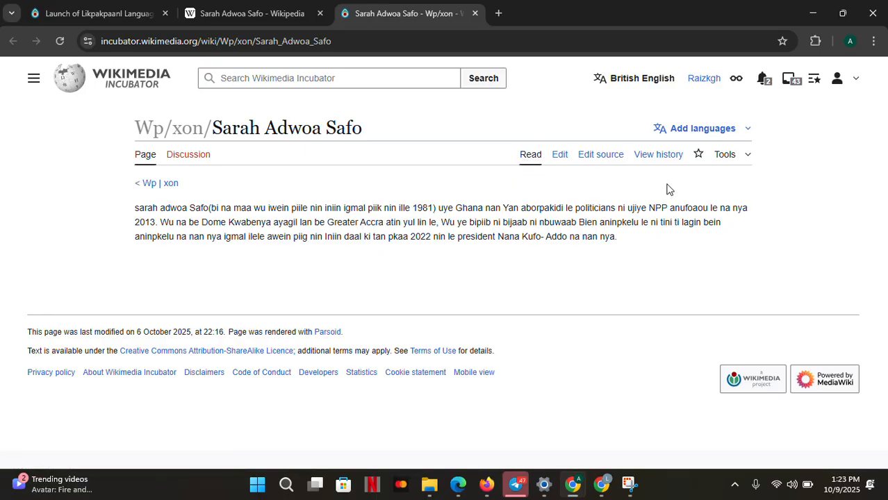
left_click(599, 159)
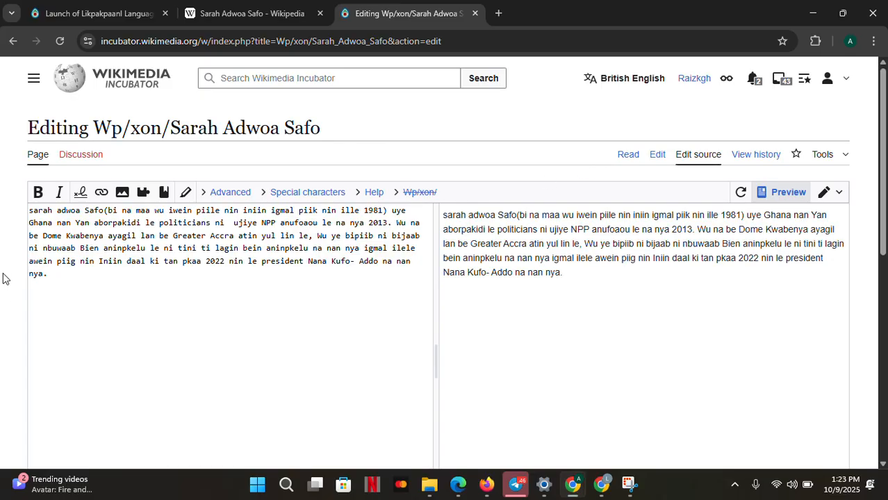
left_click(30, 216)
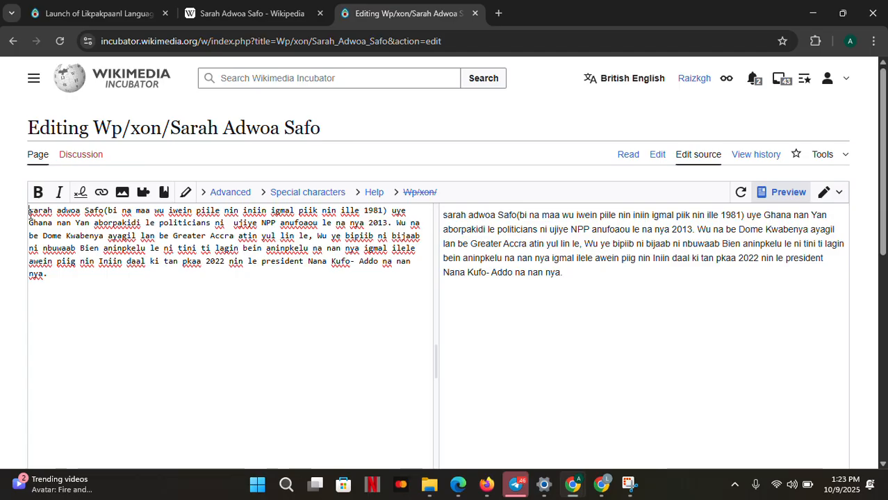
key("Return")
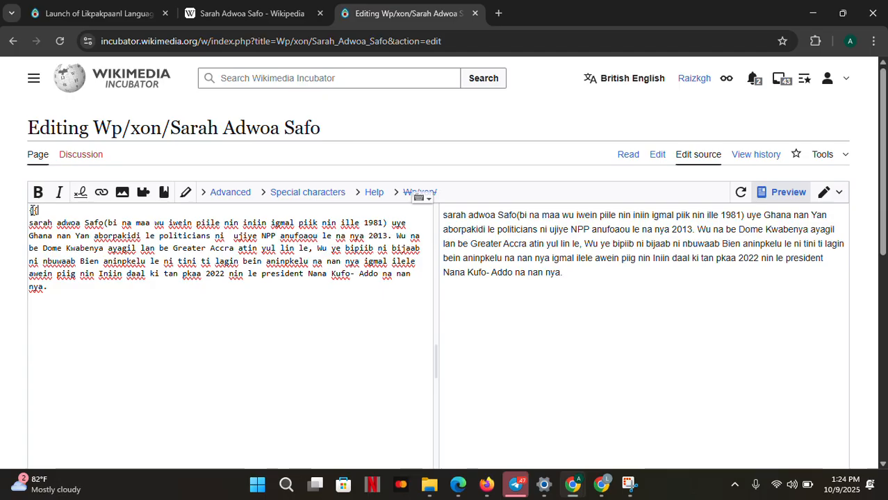
Insert the template {{Databox|item=Q20898403}} on the blank first line of the article source
type("{{")
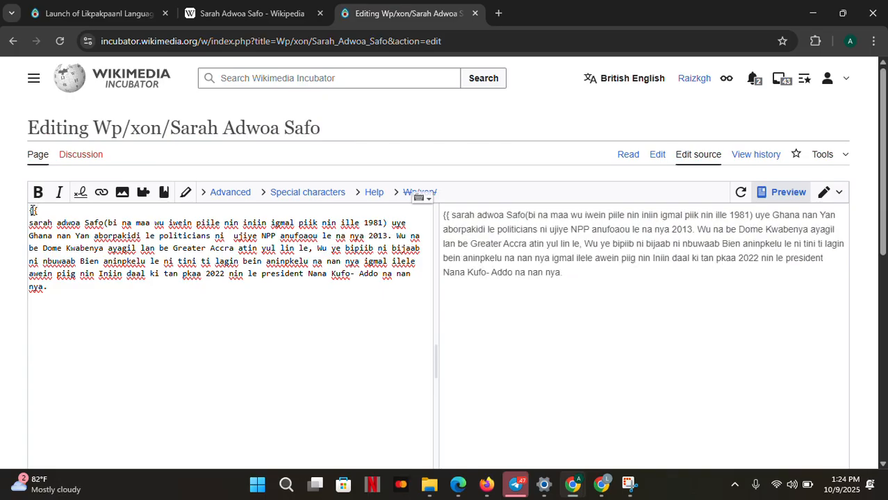
type("D")
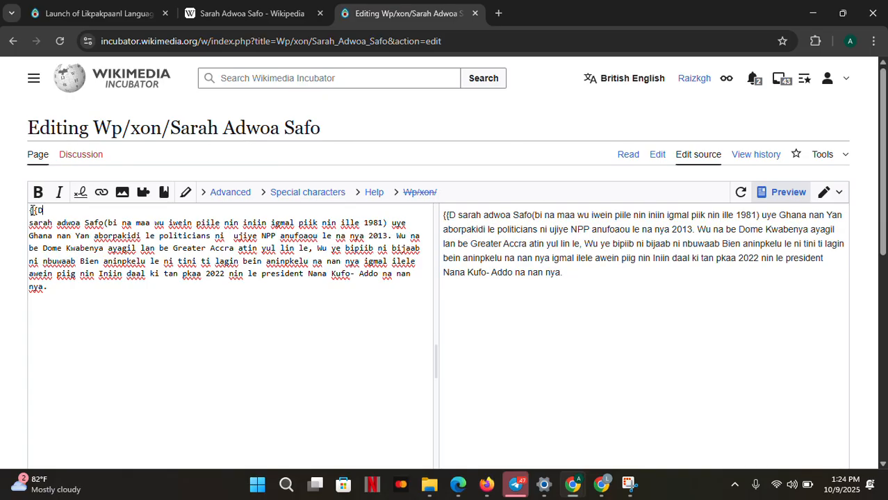
type("atabox|")
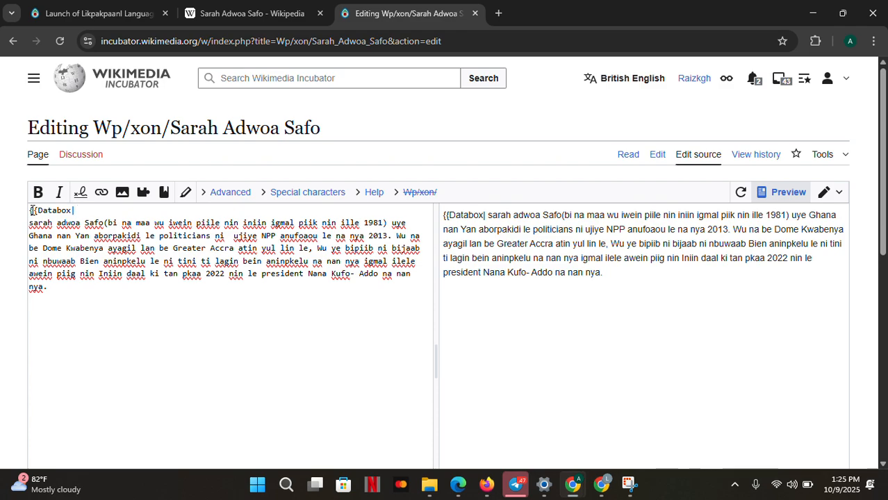
type("i")
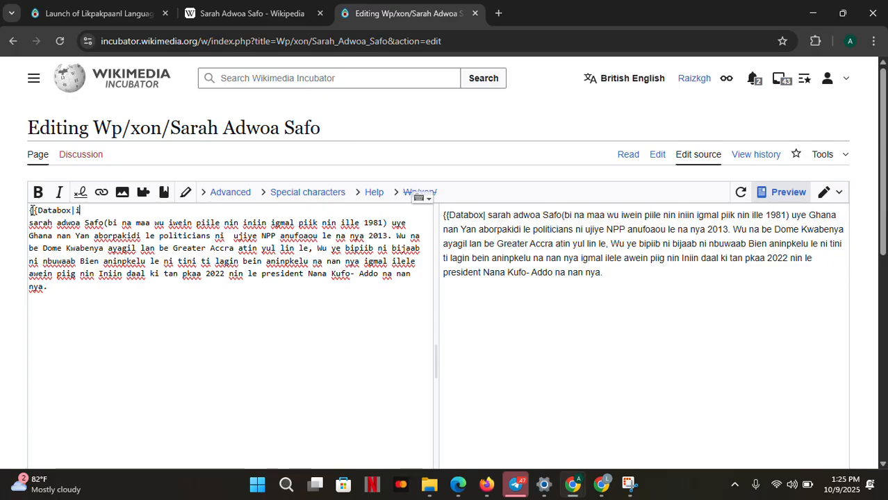
type("tem")
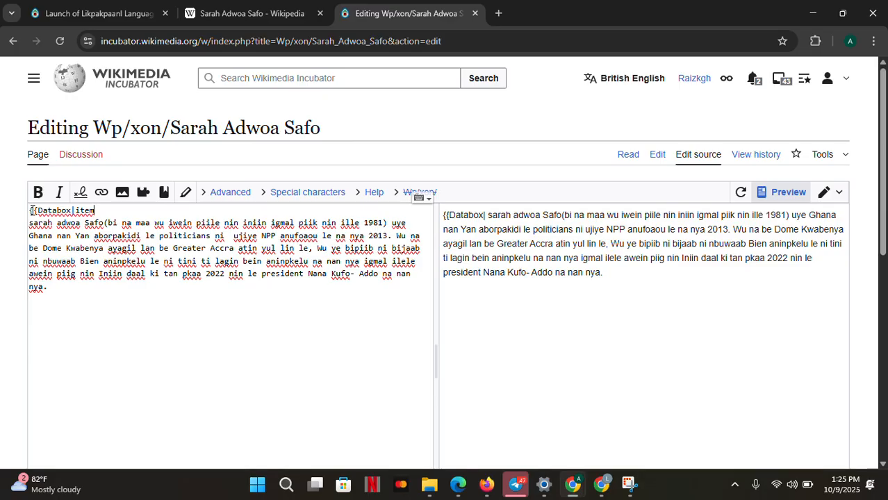
type("=")
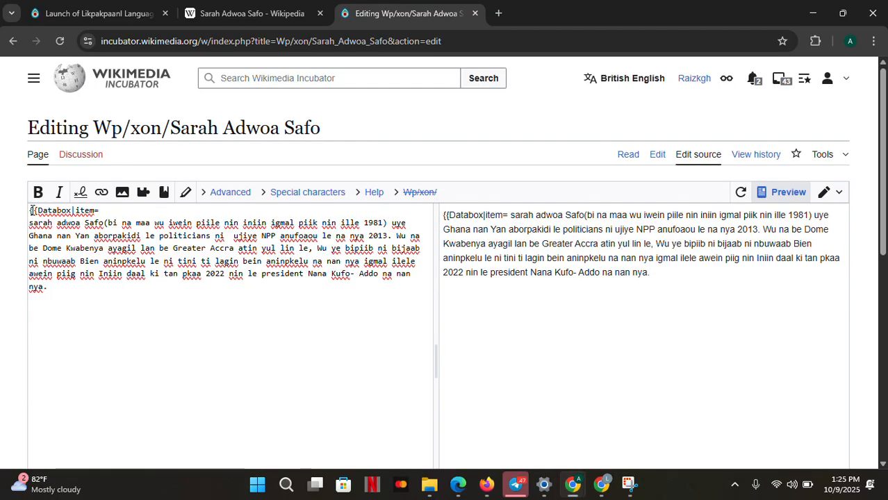
key("ctrl+v")
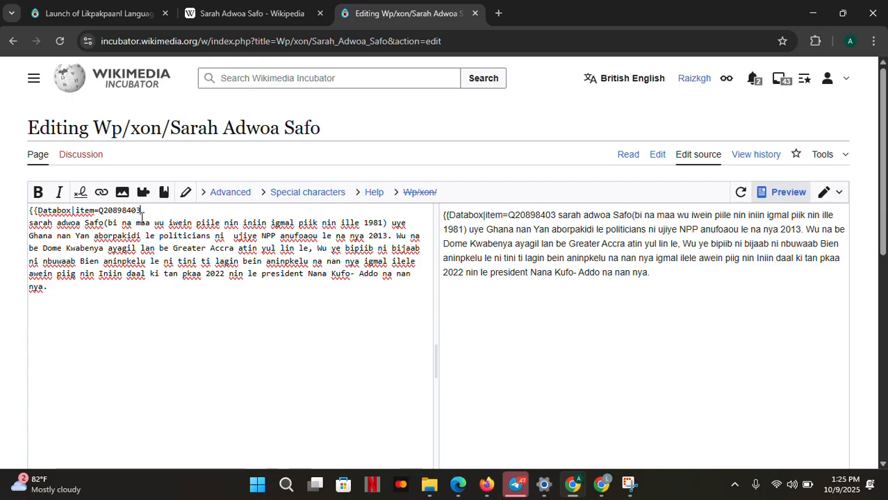
type("}}")
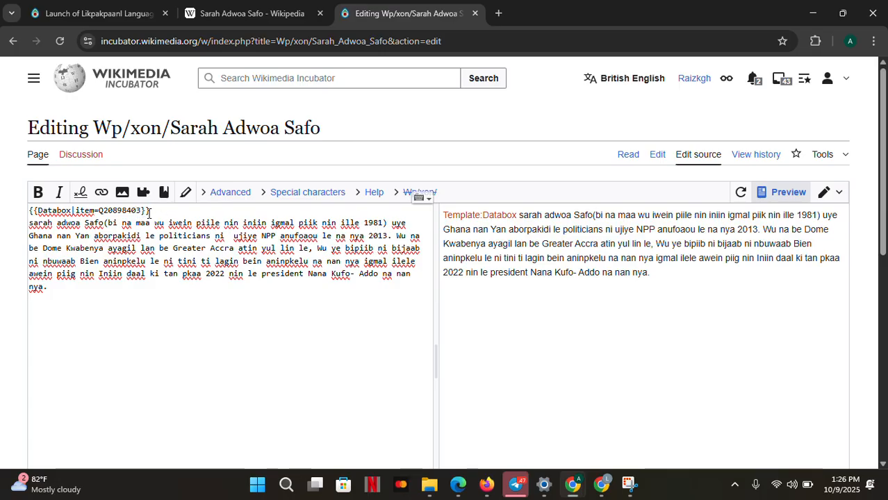
left_click_drag(148, 212, 30, 210)
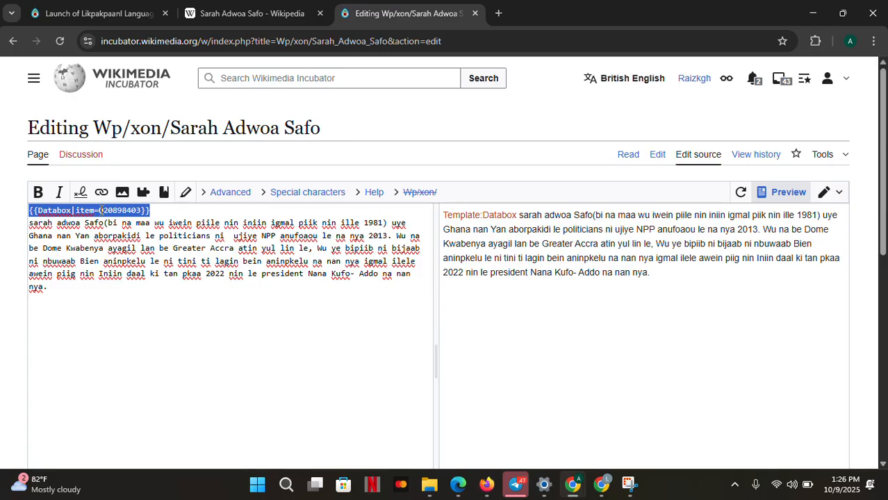
left_click(182, 218)
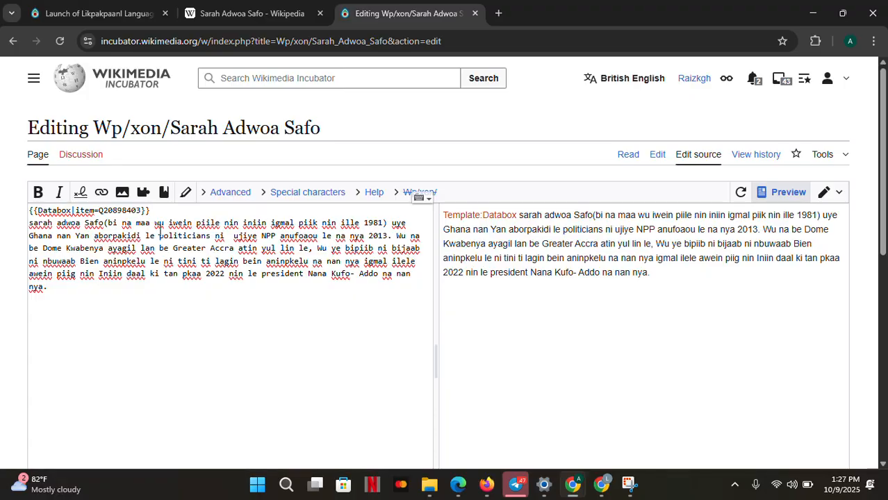
Enter the edit summary "Added databox" and turn on watching this page
scroll(160, 228, "down", 1)
scroll(160, 230, "down", 2)
scroll(160, 229, "up", 3)
scroll(159, 229, "down", 2)
scroll(160, 230, "down", 4)
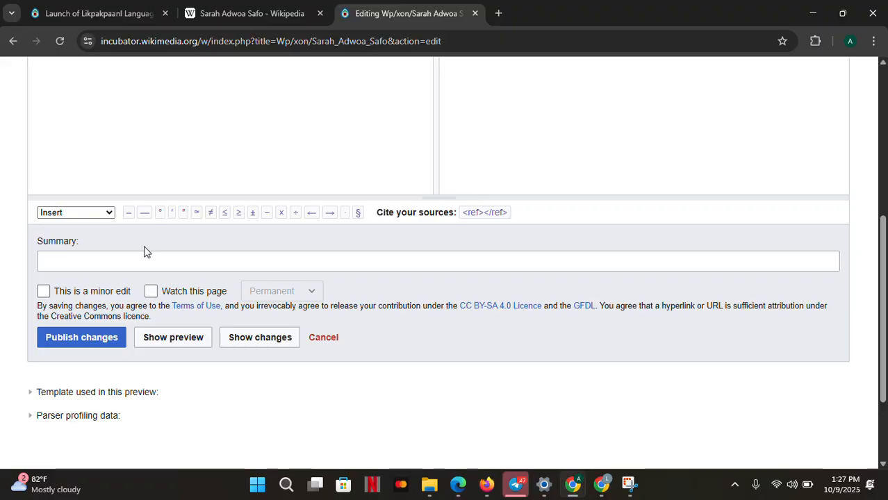
left_click(101, 258)
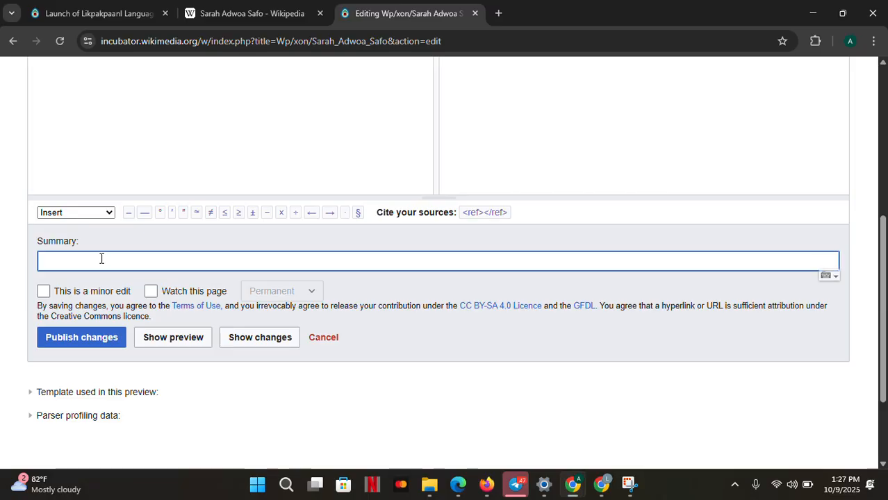
type("A")
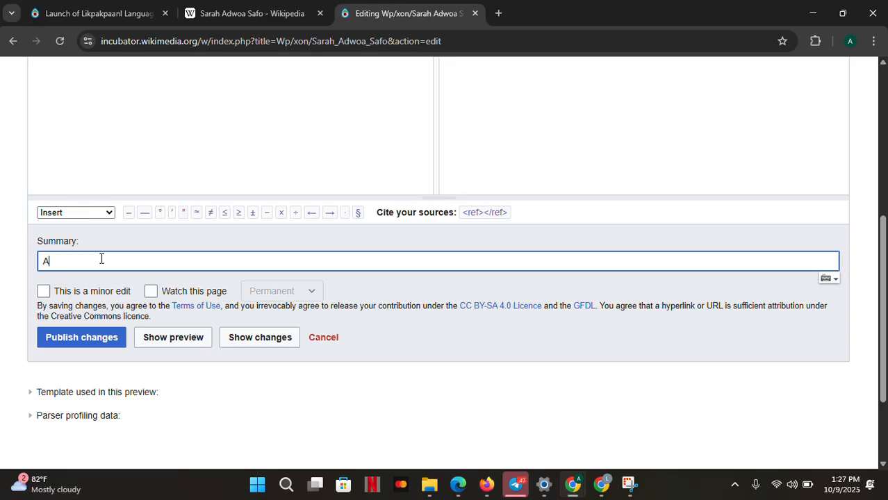
type("dd")
type("ed databox")
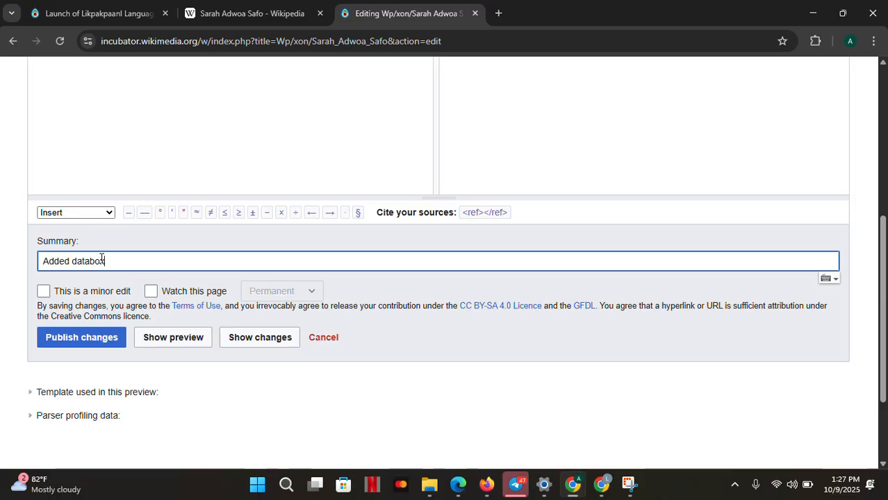
left_click(150, 292)
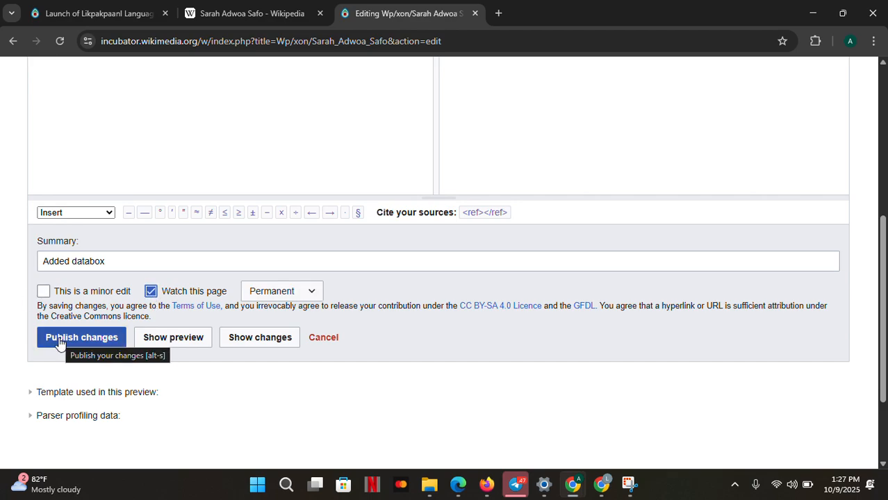
Publish the changes to the Sarah Adwoa Safo article
scroll(50, 372, "up", 10)
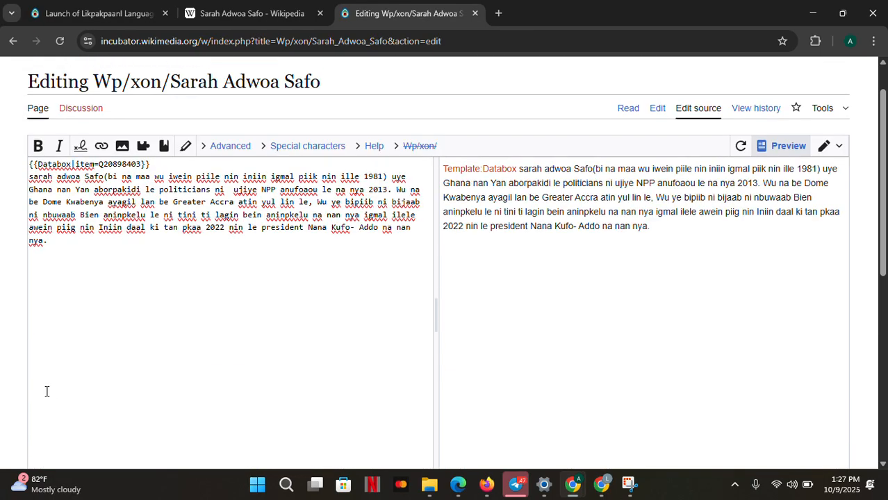
scroll(47, 391, "down", 10)
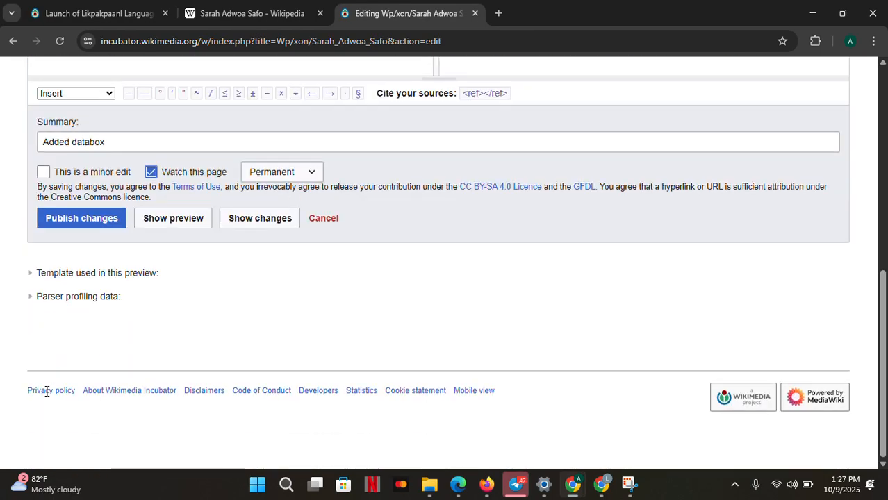
left_click(73, 226)
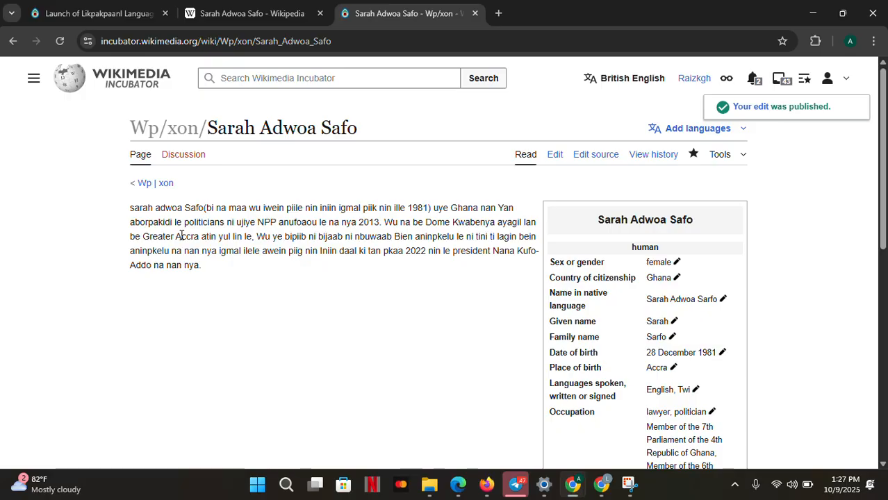
Review the published Sarah Adwoa Safo article and its infobox
scroll(293, 276, "down", 7)
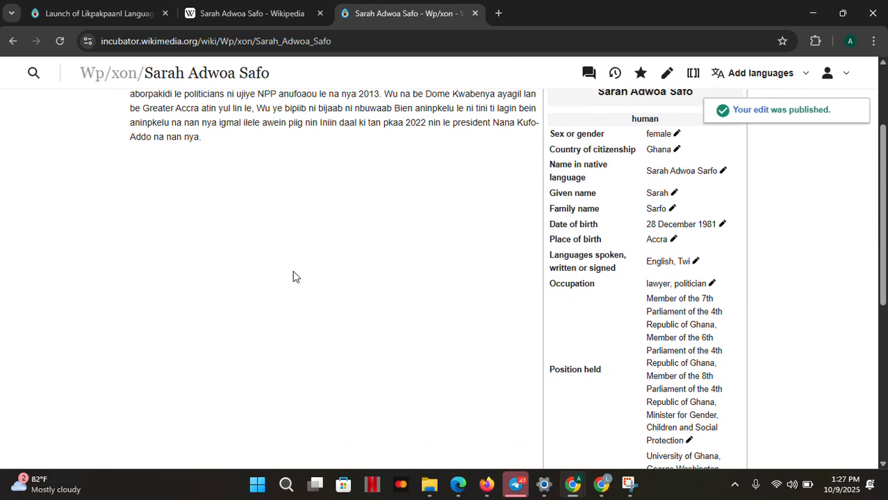
scroll(293, 276, "up", 7)
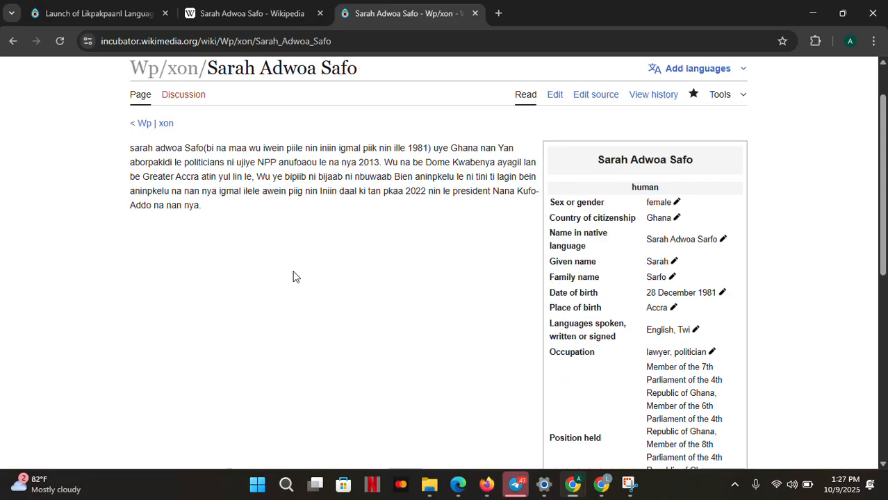
scroll(530, 248, "up", 1)
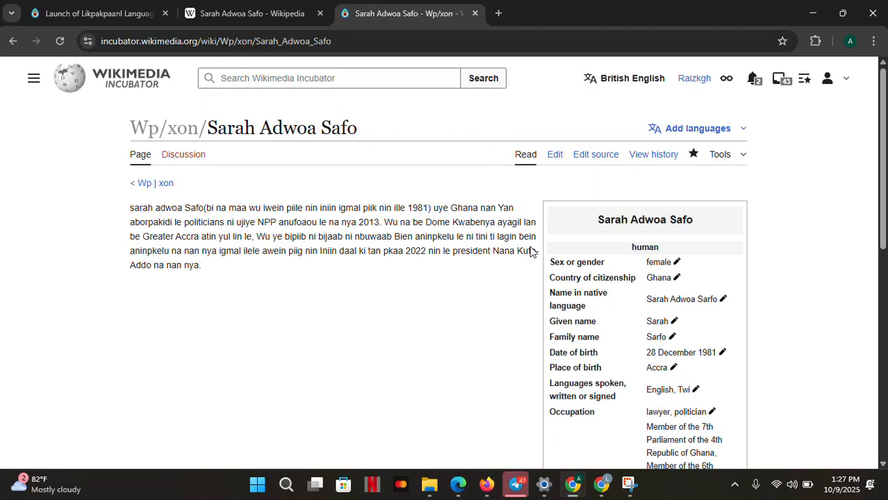
scroll(531, 247, "down", 7)
scroll(531, 246, "up", 8)
scroll(531, 247, "down", 7)
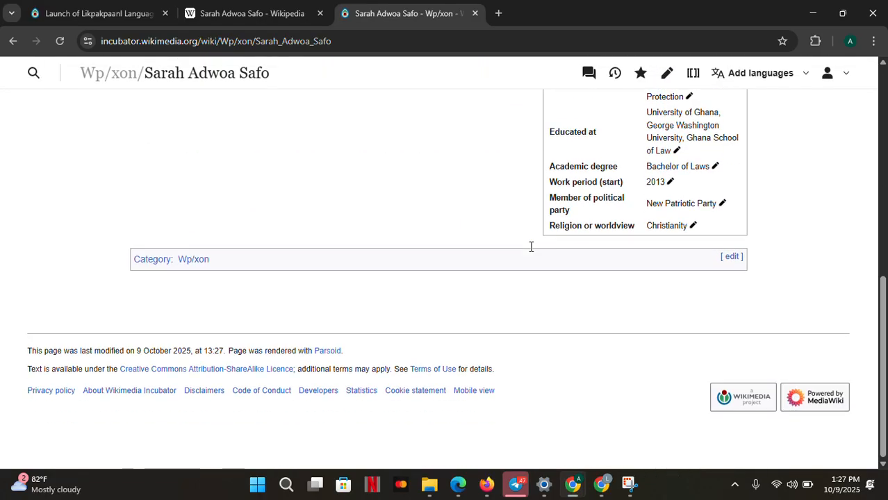
scroll(531, 250, "up", 6)
scroll(530, 252, "up", 1)
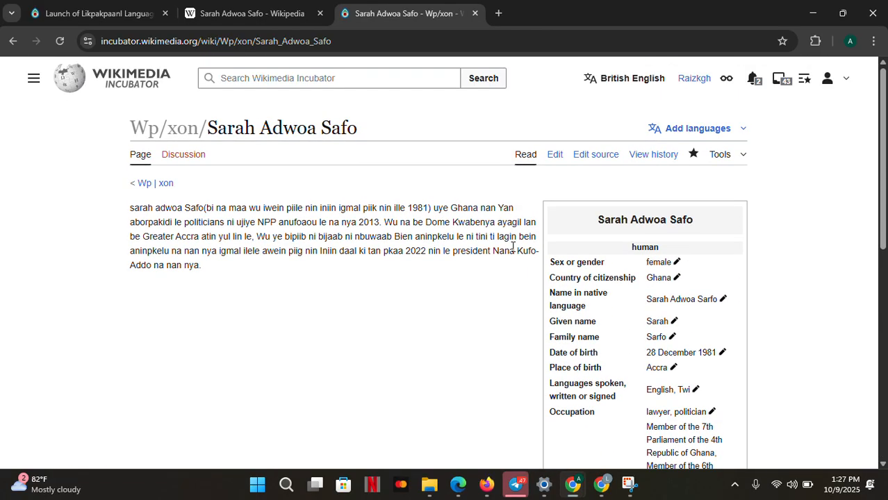
Open the English and Likpakpaanl Gifty Twum-Ampofo articles from the contest list in new tabs
left_click(125, 23)
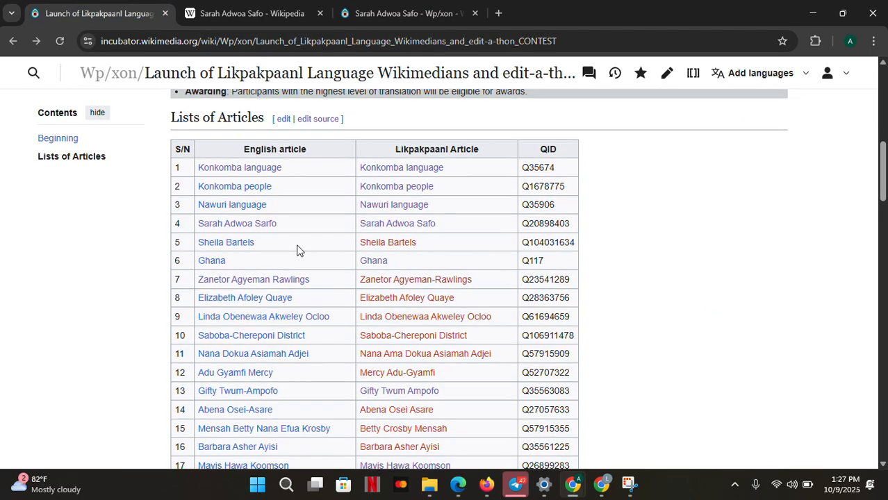
scroll(297, 250, "down", 2)
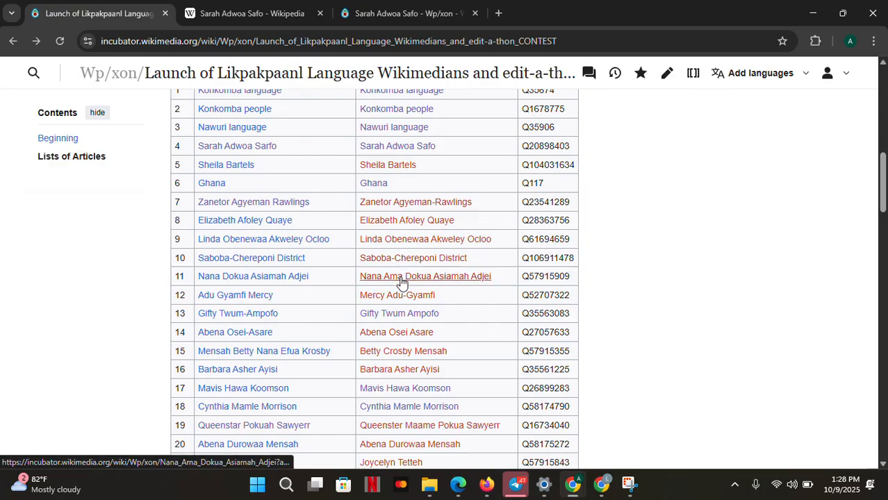
scroll(401, 281, "down", 2)
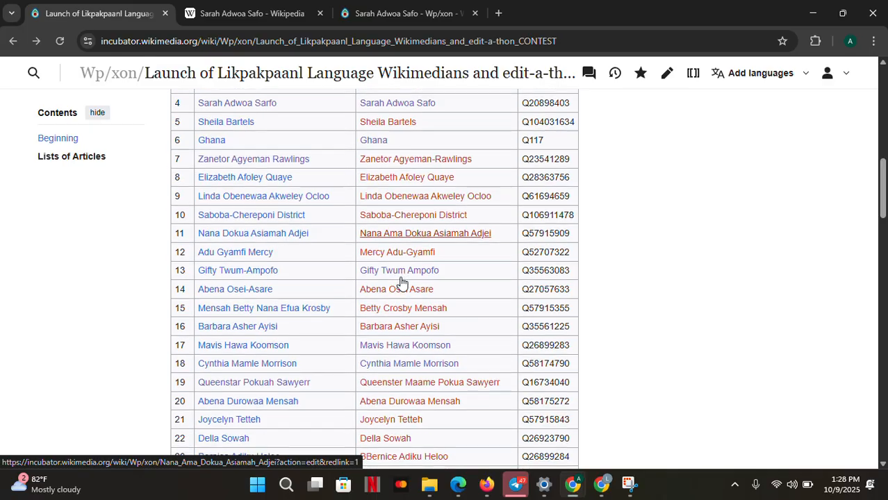
scroll(401, 282, "down", 1)
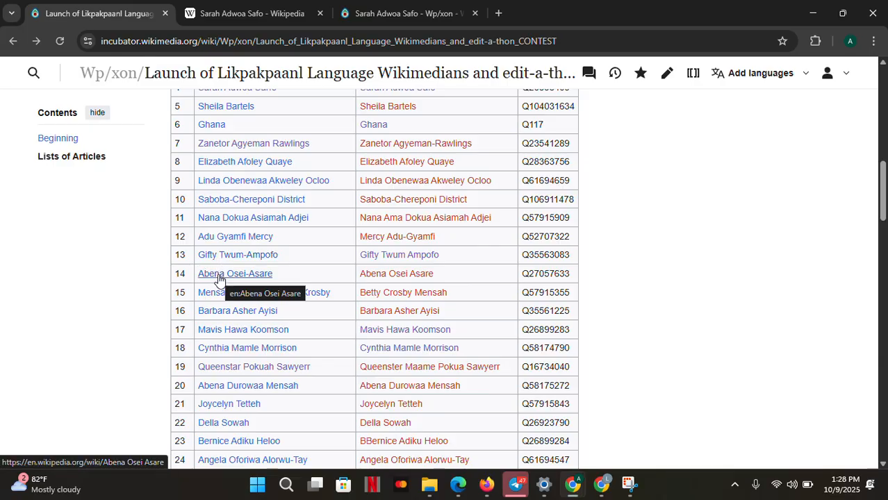
right_click(266, 263)
left_click(308, 279)
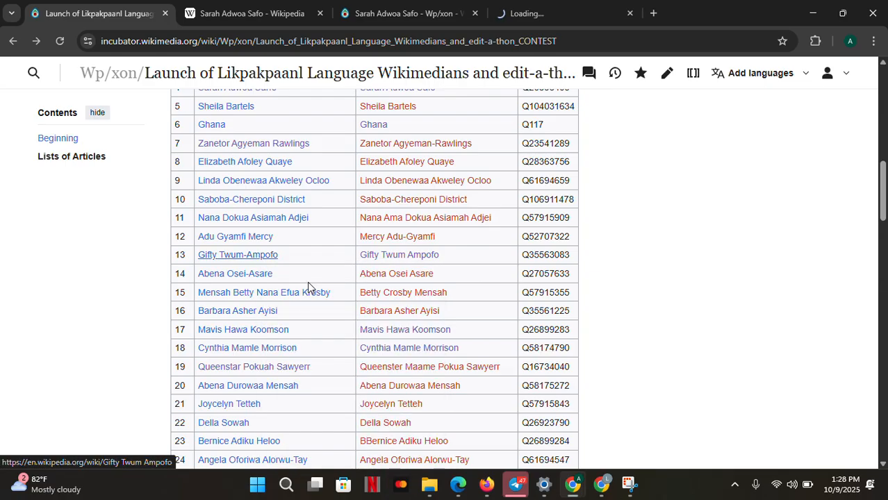
right_click(374, 256)
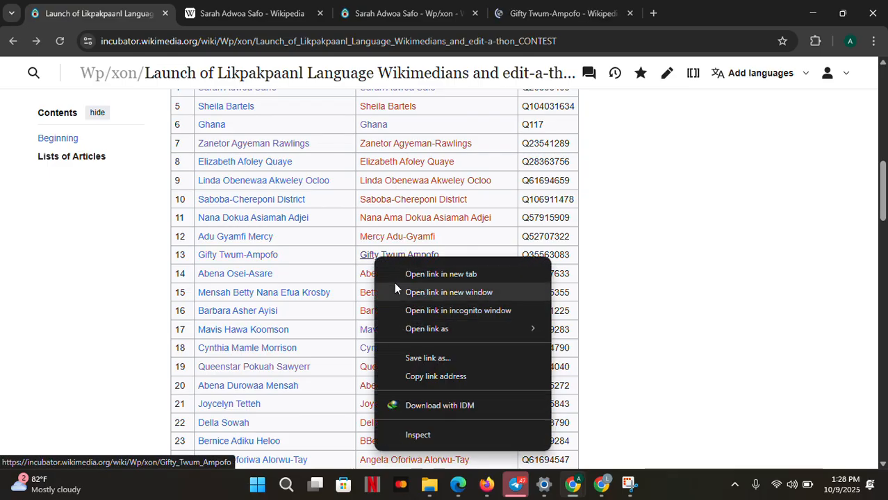
left_click(397, 278)
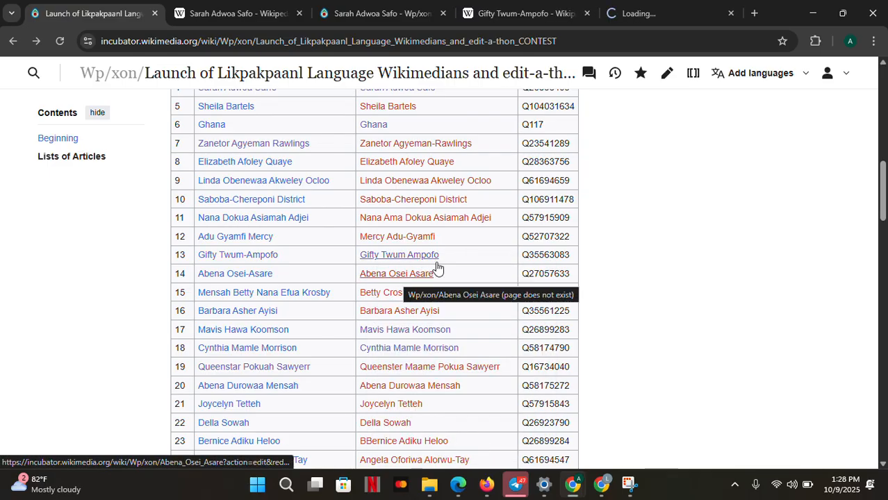
Close both Sarah Adwoa Safo tabs and read through the English Gifty Twum-Ampofo article
left_click(300, 13)
left_click(298, 14)
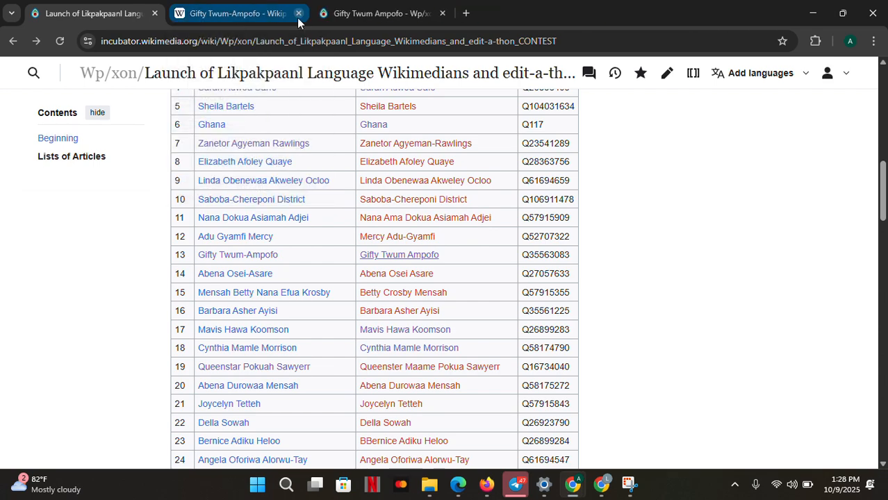
left_click(204, 7)
scroll(369, 354, "down", 1)
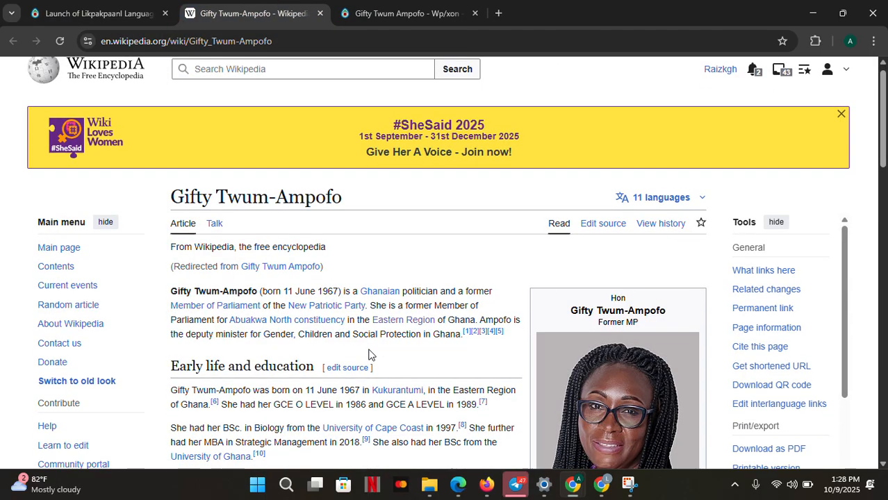
scroll(370, 355, "down", 6)
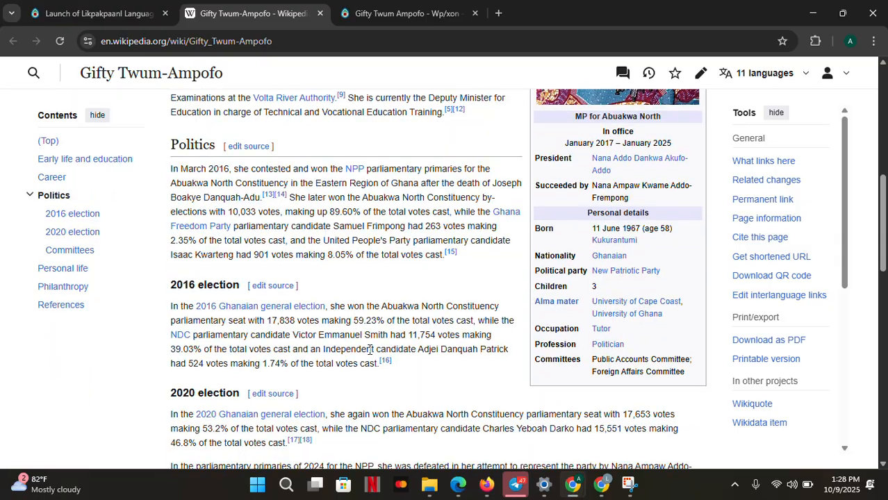
scroll(371, 350, "up", 4)
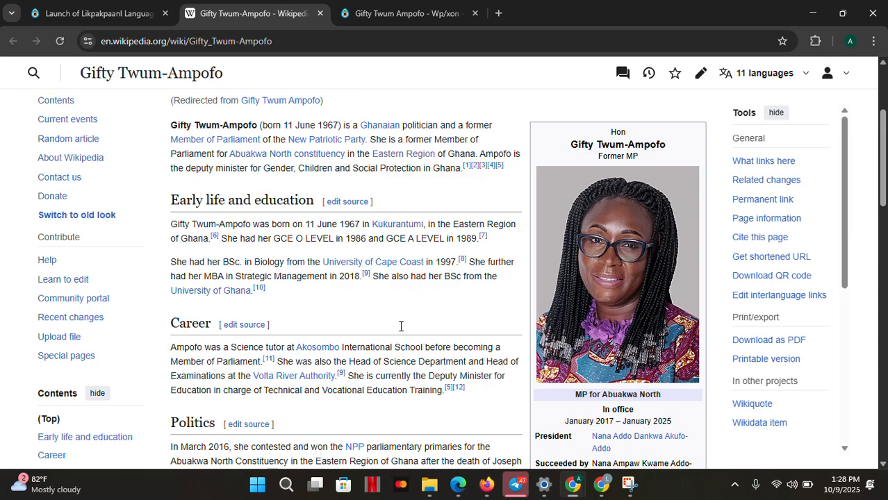
scroll(582, 304, "down", 5)
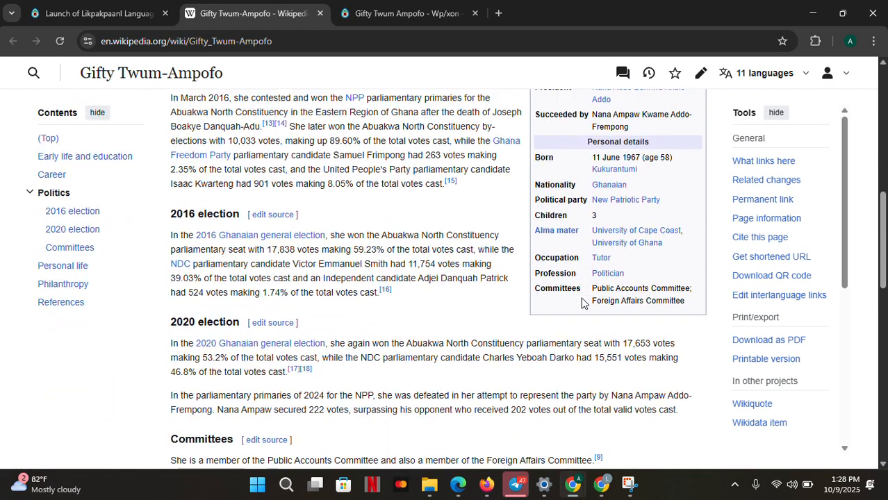
Open the Likpakpaanl Gifty Twum Ampofo article in the source editor
scroll(583, 303, "up", 3)
scroll(582, 305, "up", 2)
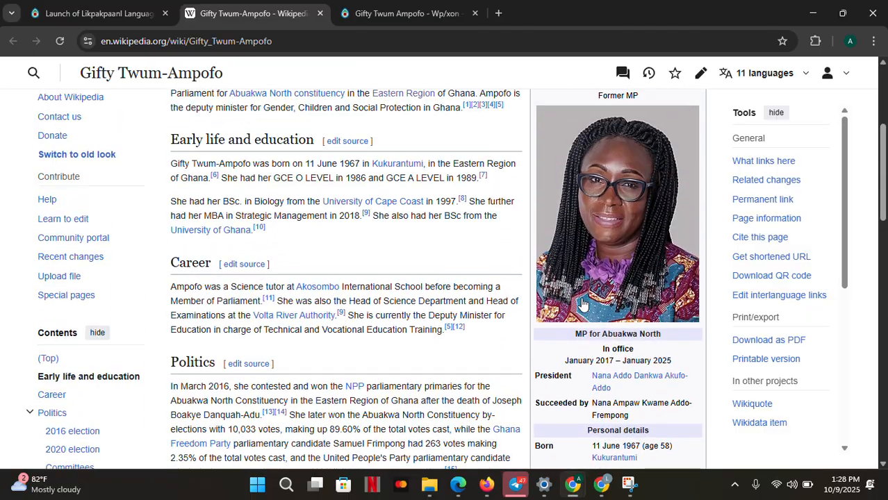
scroll(582, 305, "down", 1)
scroll(582, 305, "down", 12)
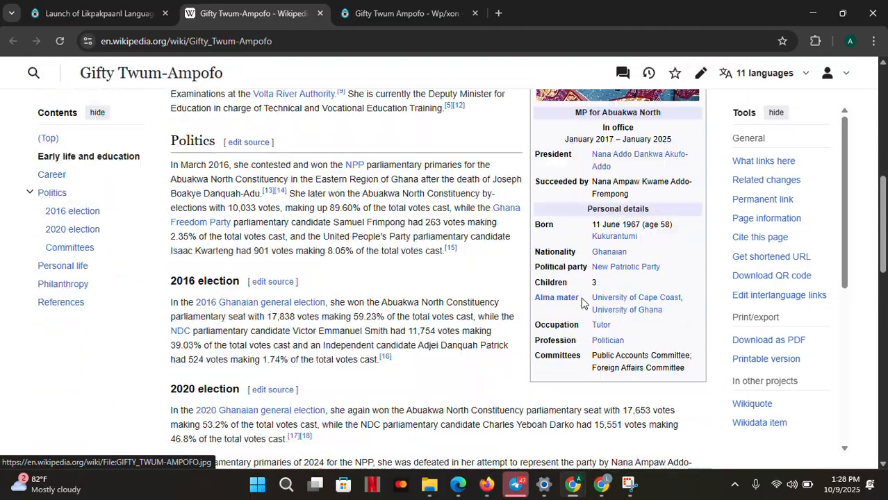
scroll(582, 299, "up", 8)
scroll(582, 298, "up", 7)
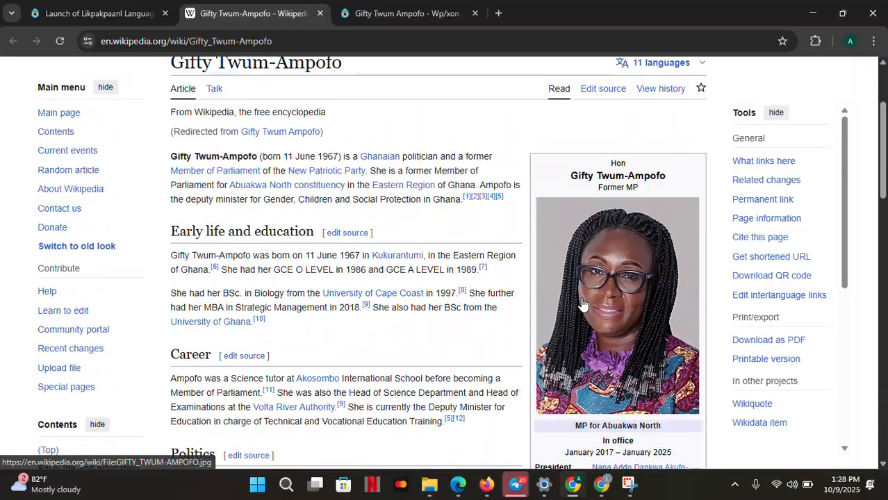
left_click(341, 10)
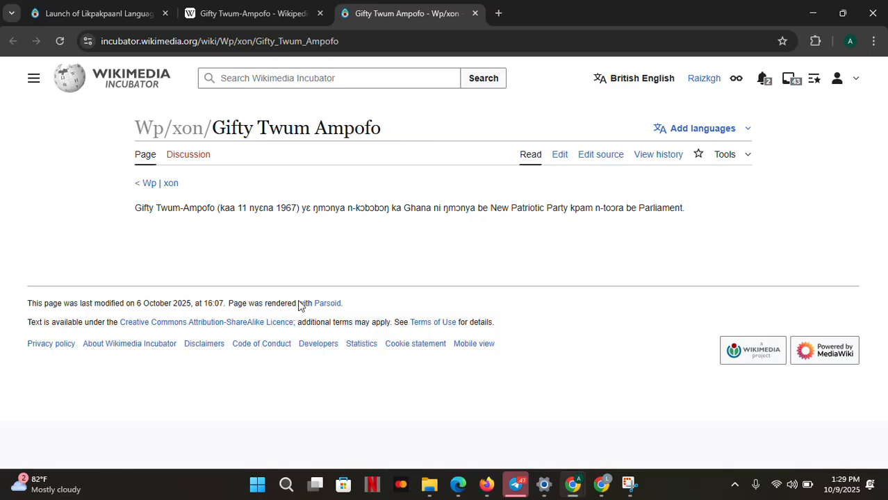
left_click(607, 167)
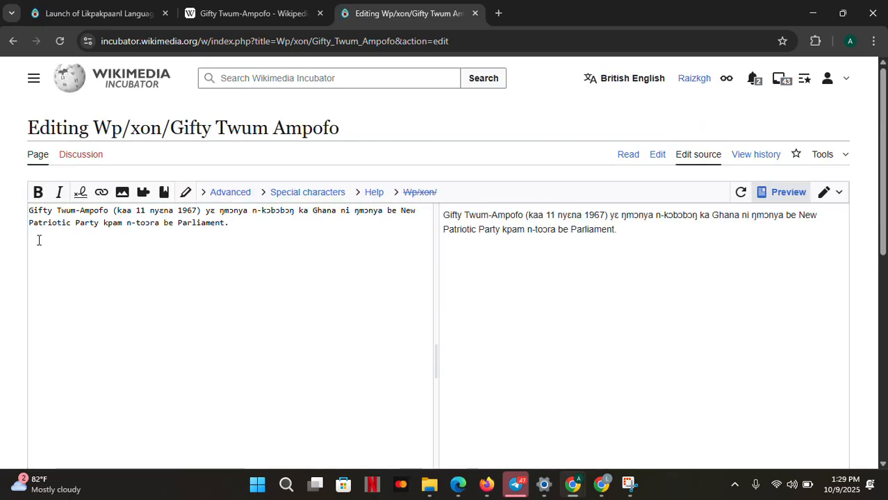
Add a new first line to the article source and begin the template with {{Databox|item=
left_click(29, 210)
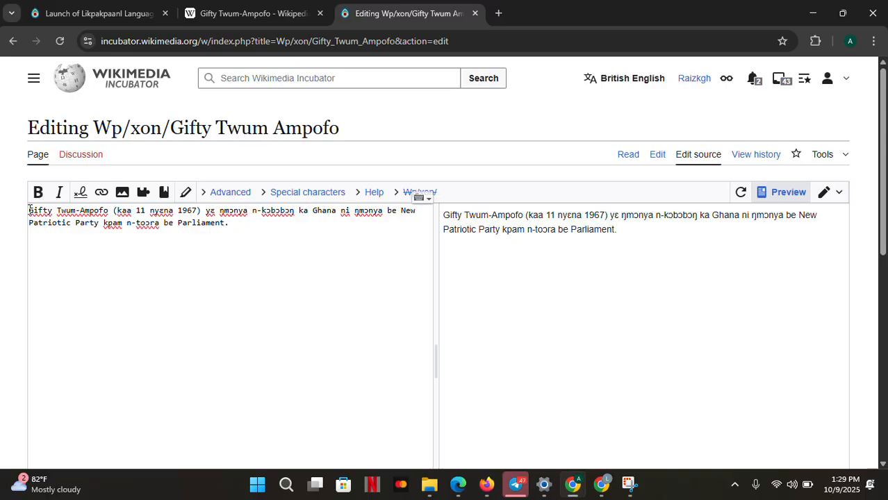
key("Return")
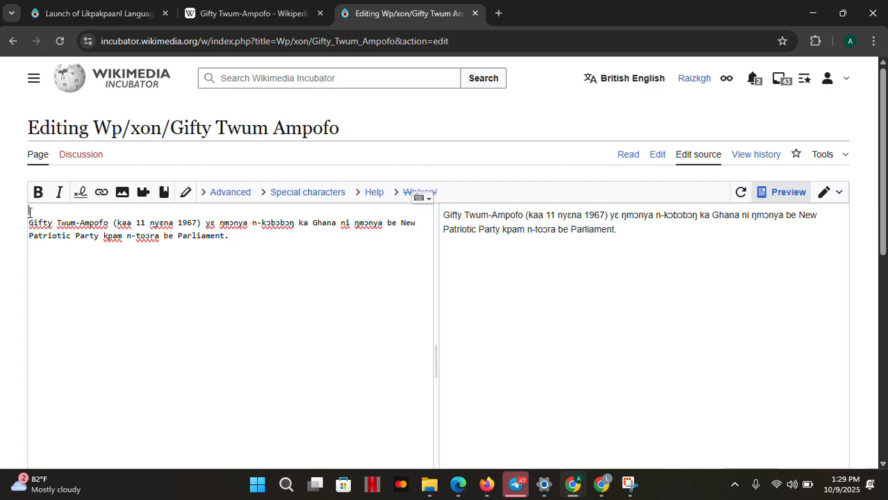
type("{{")
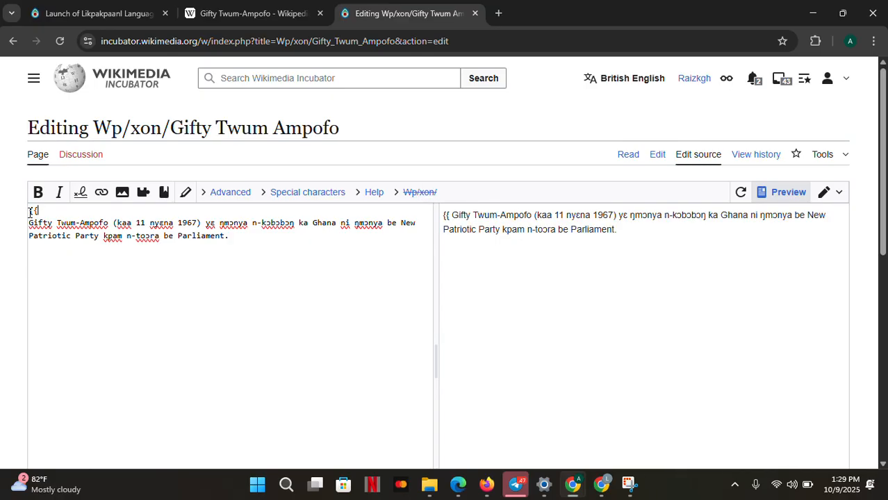
type("Databox")
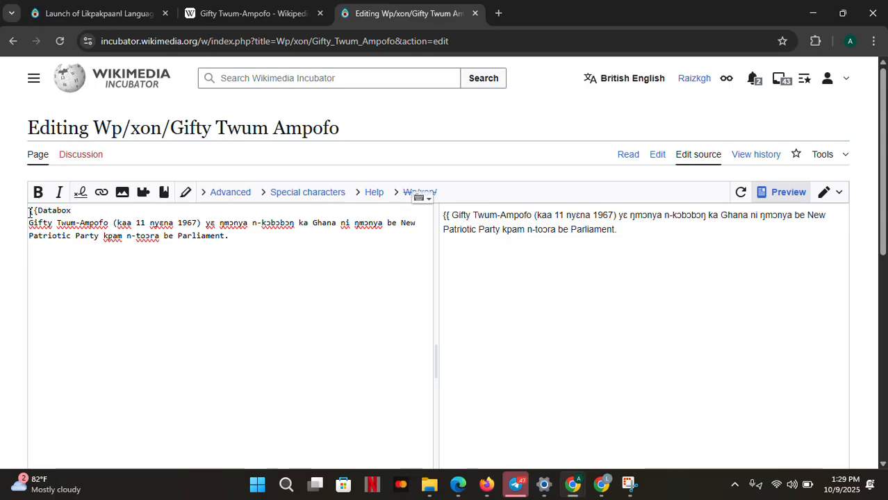
type("|")
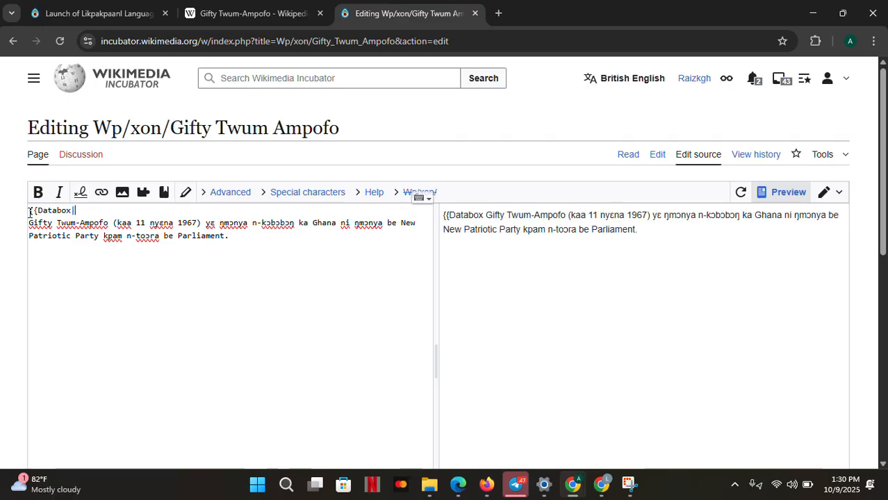
type("item=")
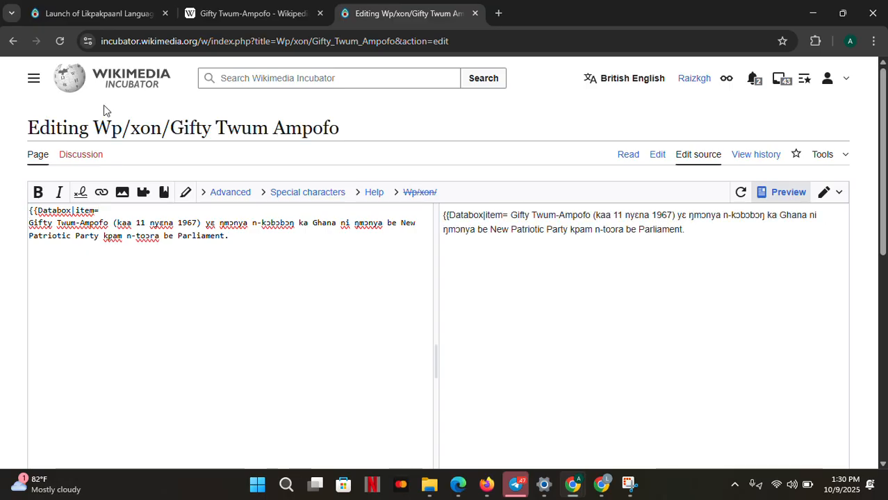
Copy the Wikidata ID Q35563083 from the contest list, paste it after item=, and close the template with }}
left_click(236, 15)
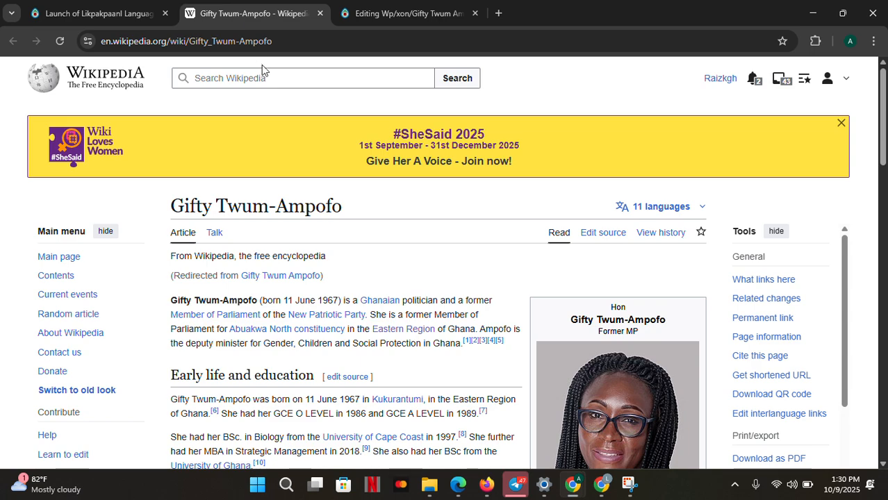
left_click(54, 10)
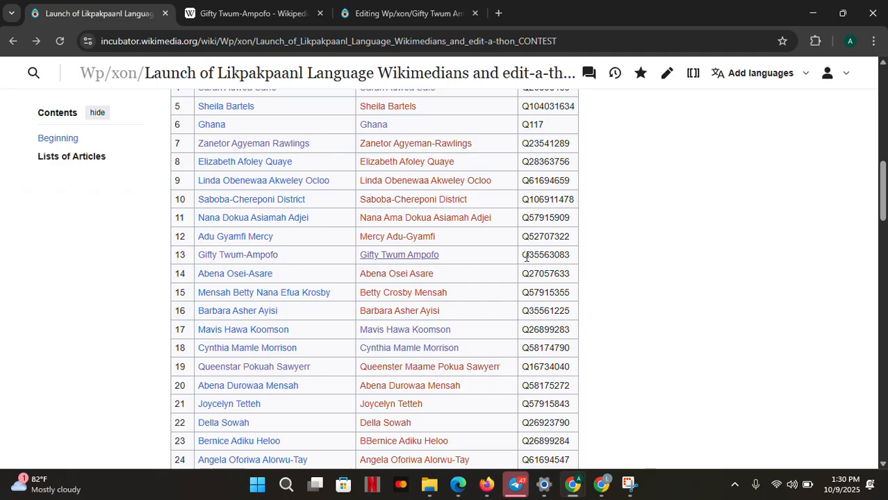
left_click_drag(525, 256, 570, 257)
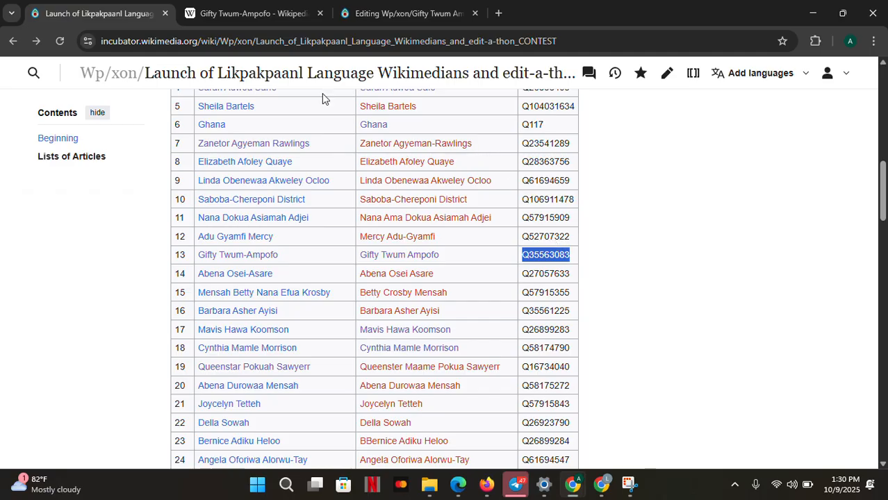
left_click(339, 17)
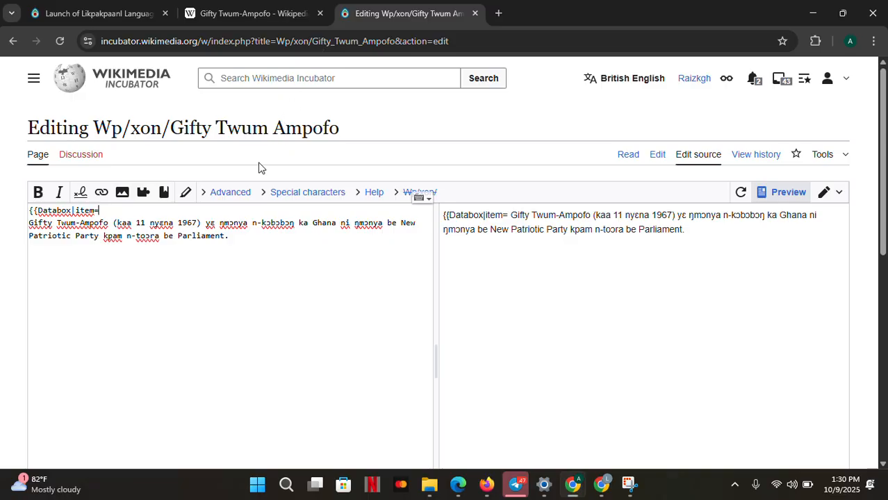
left_click(123, 214)
type("Q35560083")
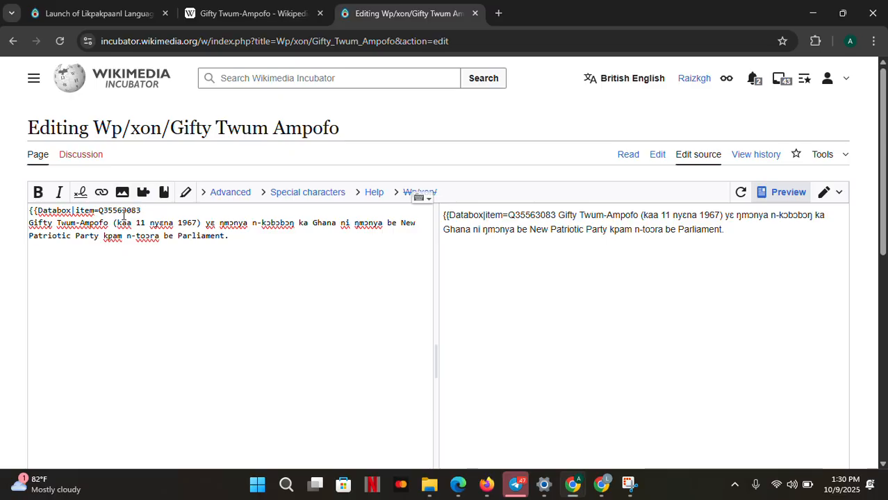
type("}}")
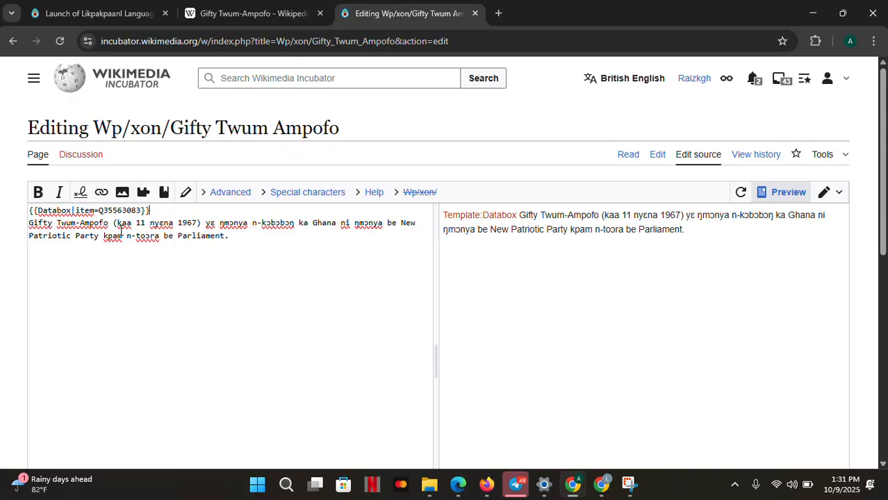
Select the Databox line and compare it with the English Gifty Twum-Ampofo article's infobox
scroll(130, 265, "down", 1)
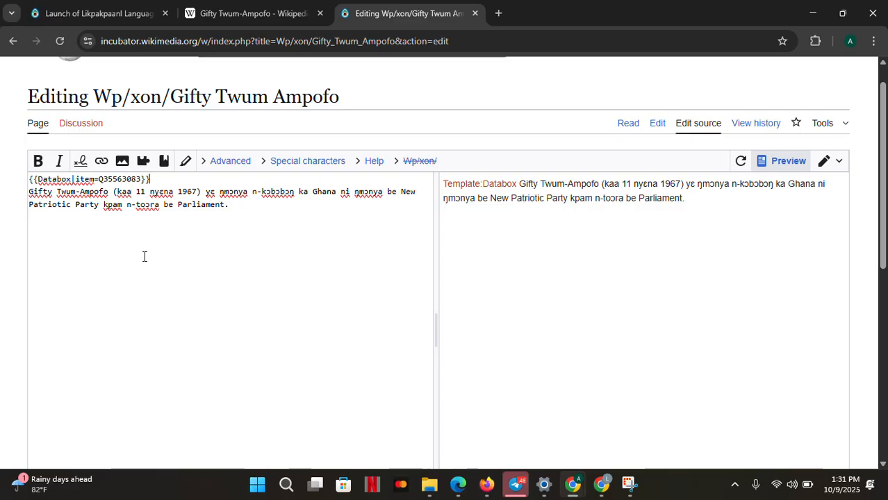
double_click(145, 179)
left_click_drag(144, 179, 29, 179)
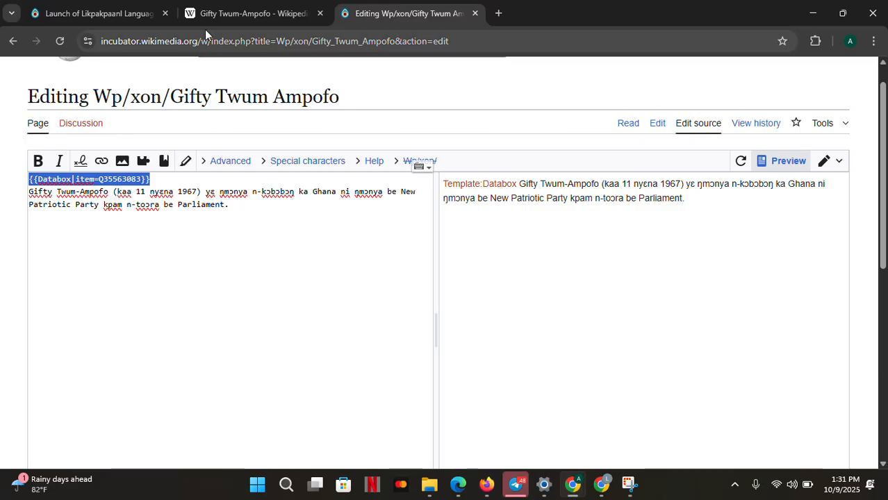
left_click(217, 16)
scroll(613, 186, "down", 2)
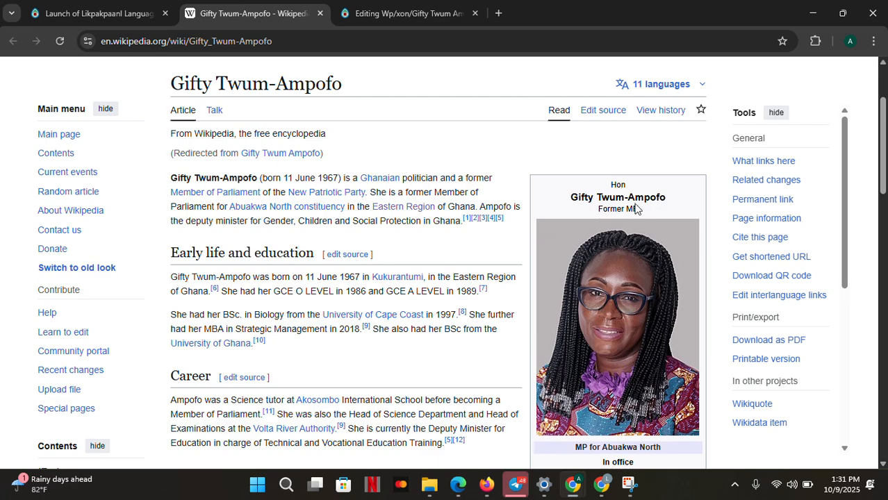
scroll(636, 209, "down", 1)
scroll(636, 208, "down", 1)
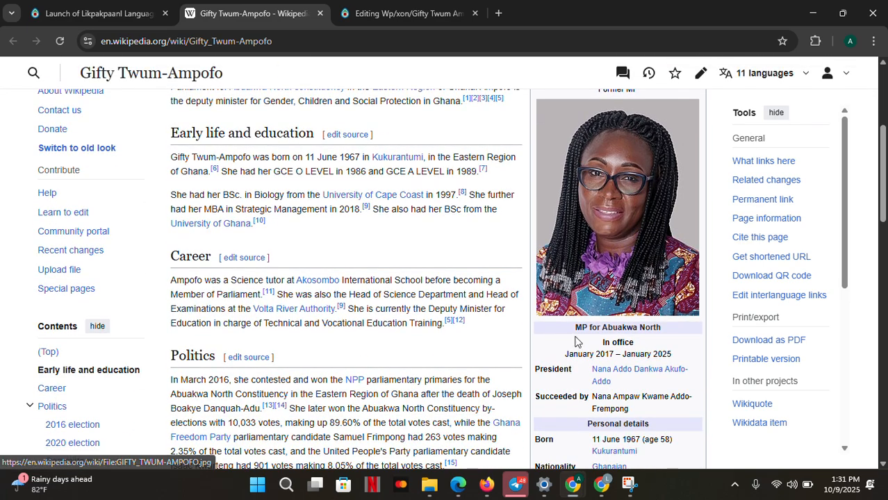
scroll(633, 383, "down", 1)
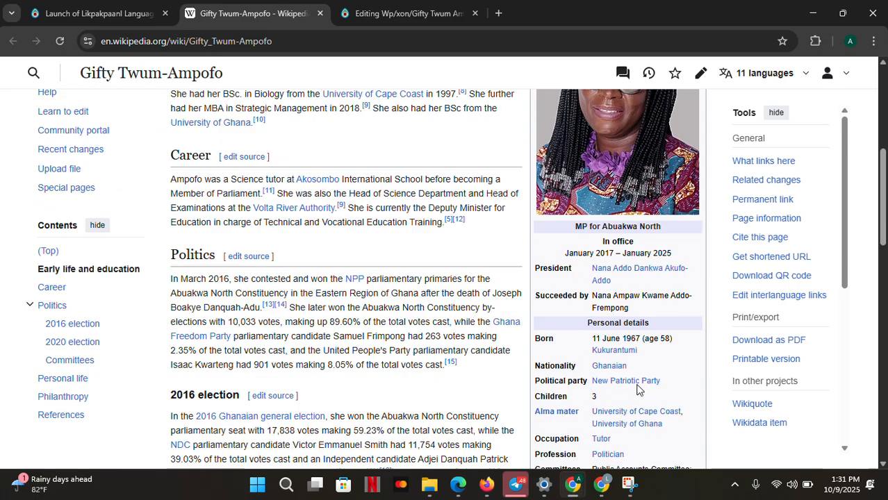
scroll(614, 358, "down", 2)
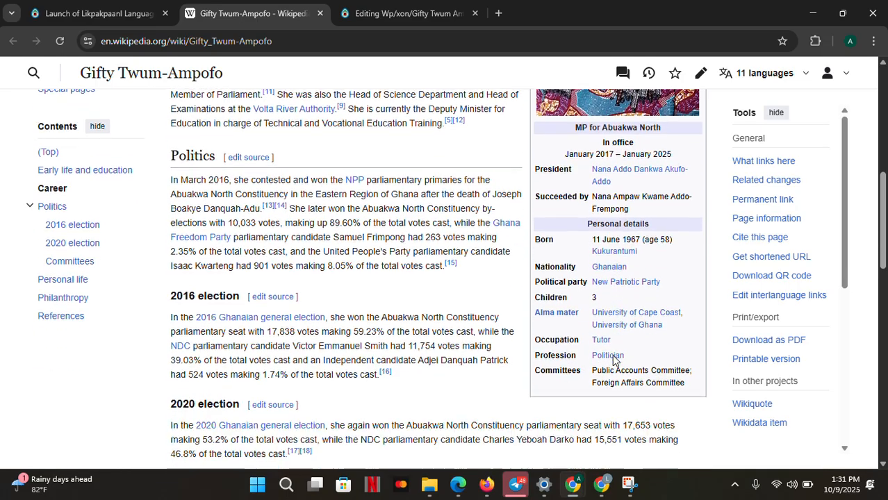
scroll(367, 206, "up", 8)
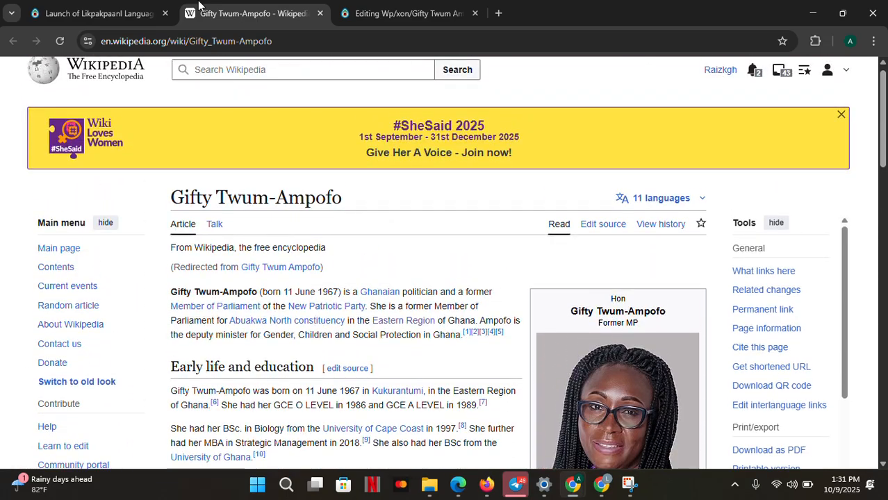
Enable watching the Gifty Twum Ampofo page for this edit
left_click(358, 10)
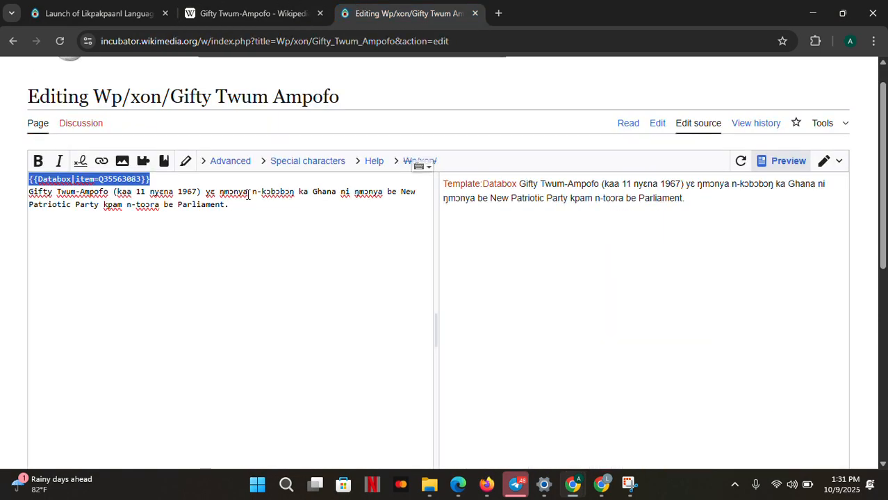
scroll(190, 257, "down", 1)
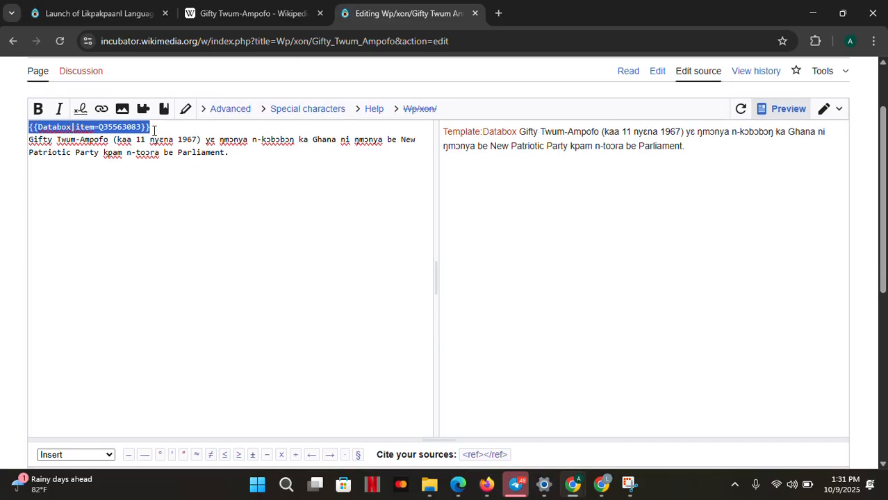
left_click(154, 132)
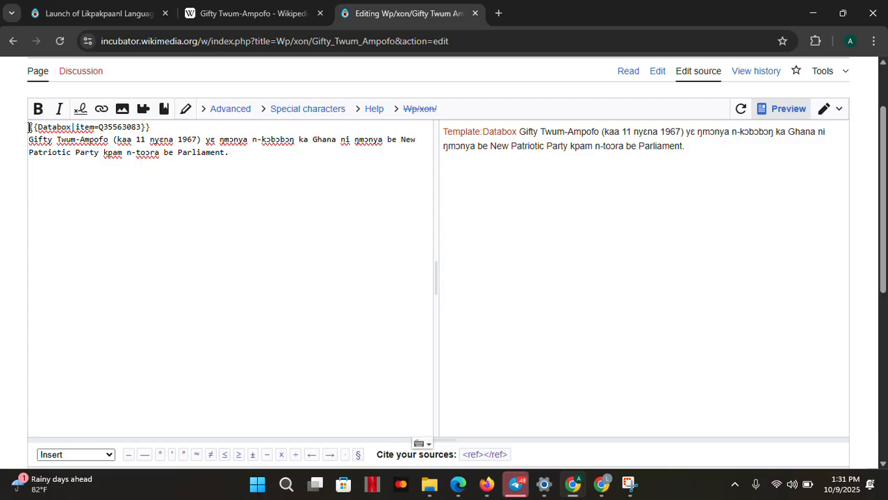
left_click_drag(29, 128, 178, 179)
left_click(178, 178)
key("shift+Left")
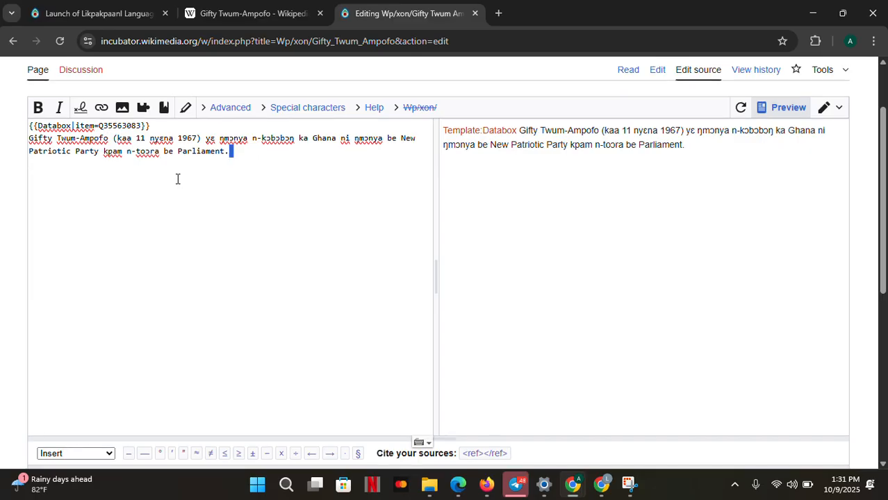
scroll(177, 179, "down", 2)
scroll(178, 179, "down", 1)
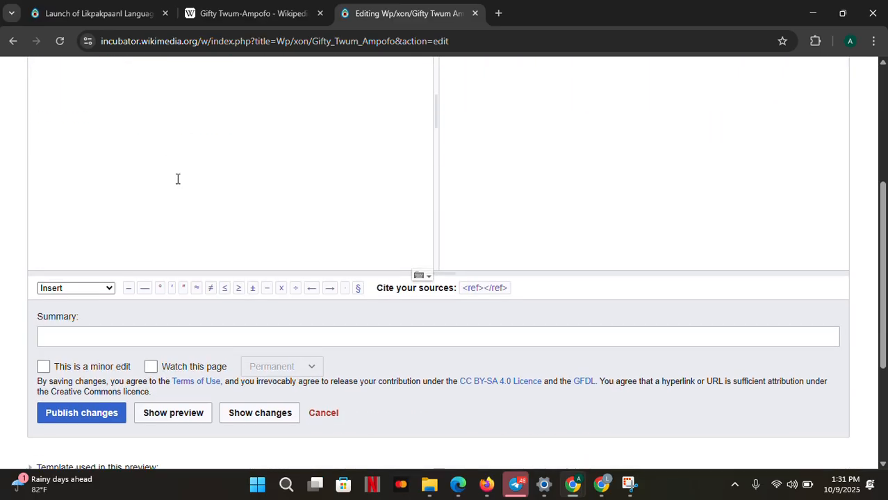
left_click(152, 368)
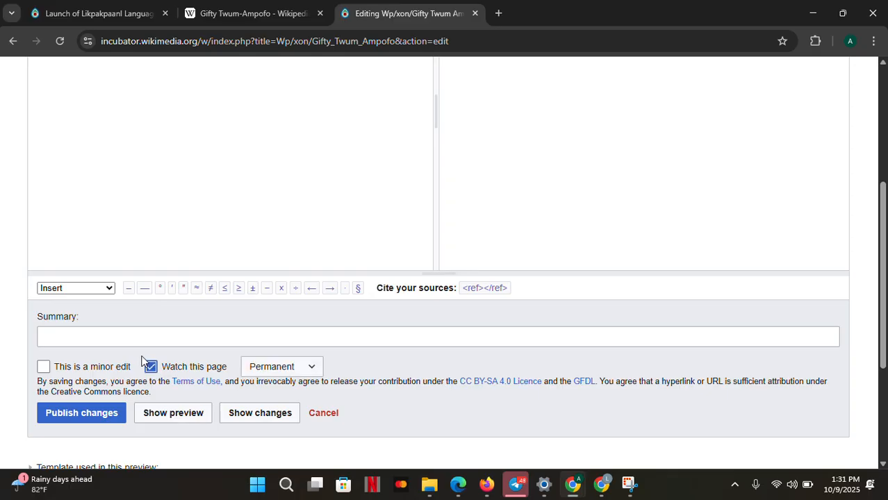
Enter the edit summary "Added databox" and publish the changes
left_click(132, 334)
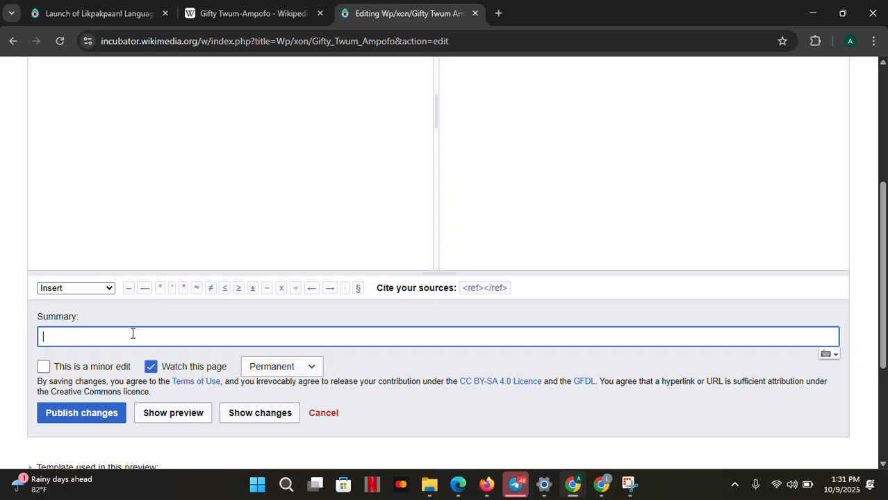
type("Added da")
type("x")
key("BackSpace")
key("BackSpace")
type("atabox")
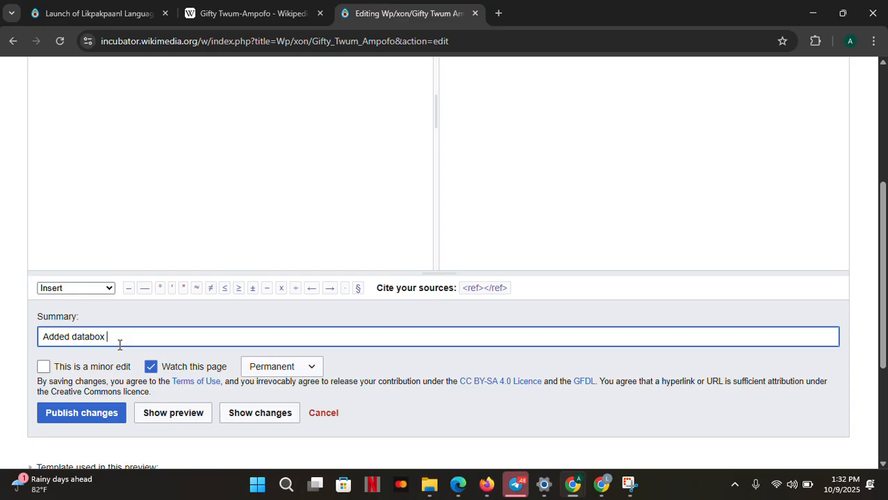
left_click(100, 419)
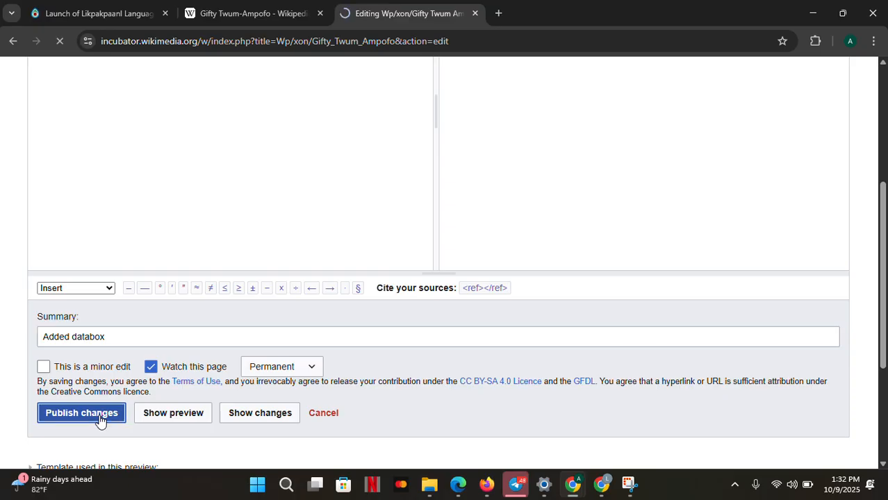
scroll(100, 420, "up", 2)
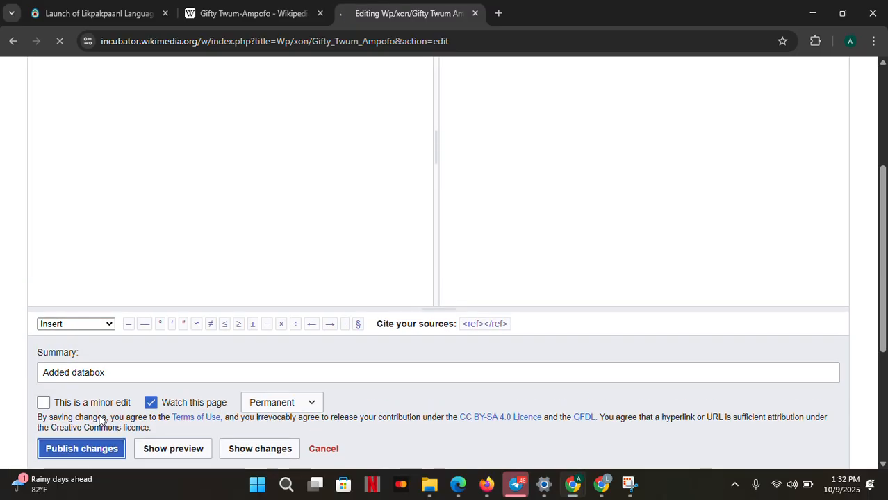
scroll(99, 420, "down", 2)
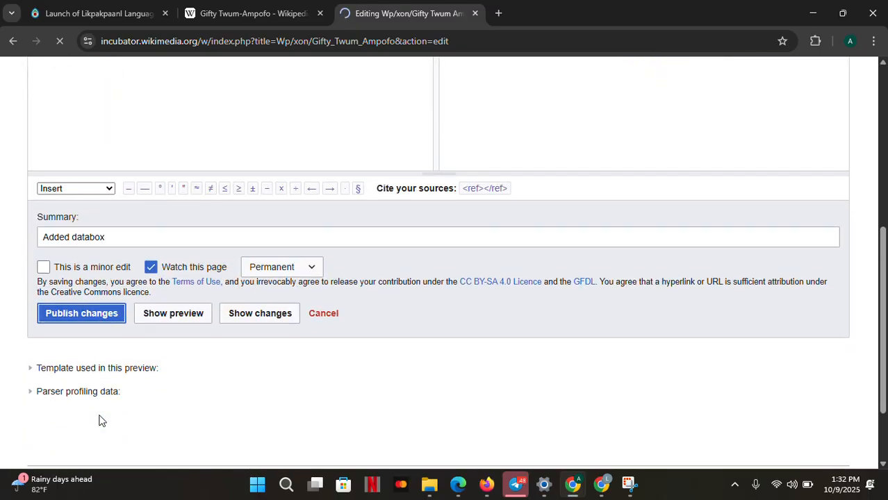
scroll(99, 421, "up", 5)
scroll(99, 420, "up", 2)
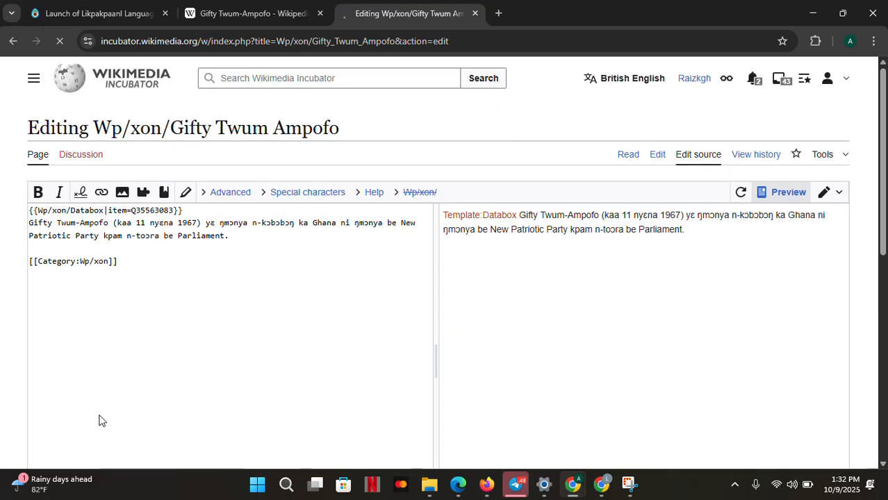
scroll(99, 420, "down", 5)
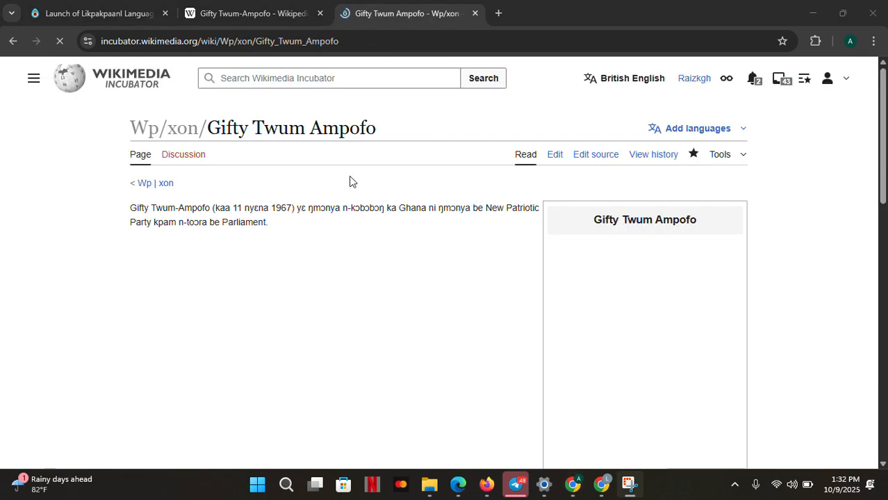
Review the published Gifty Twum Ampofo article, scrolling through the Databox infobox's photo and property rows
scroll(352, 182, "down", 4)
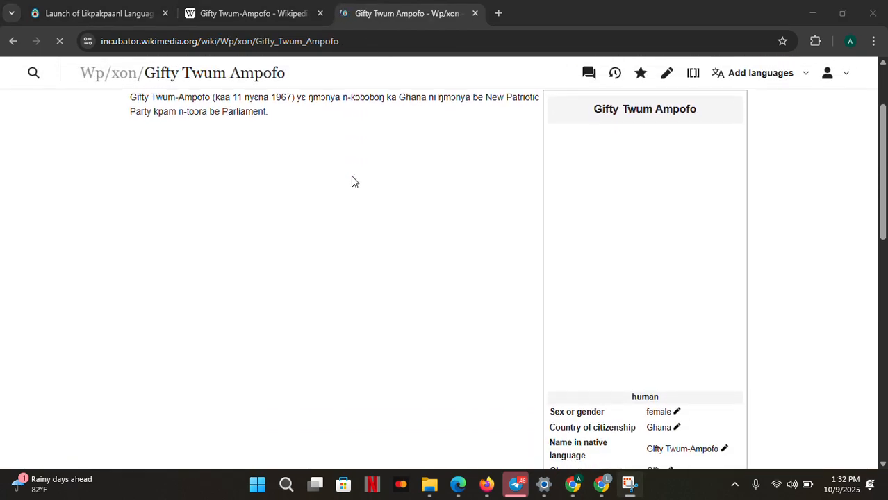
scroll(350, 182, "up", 4)
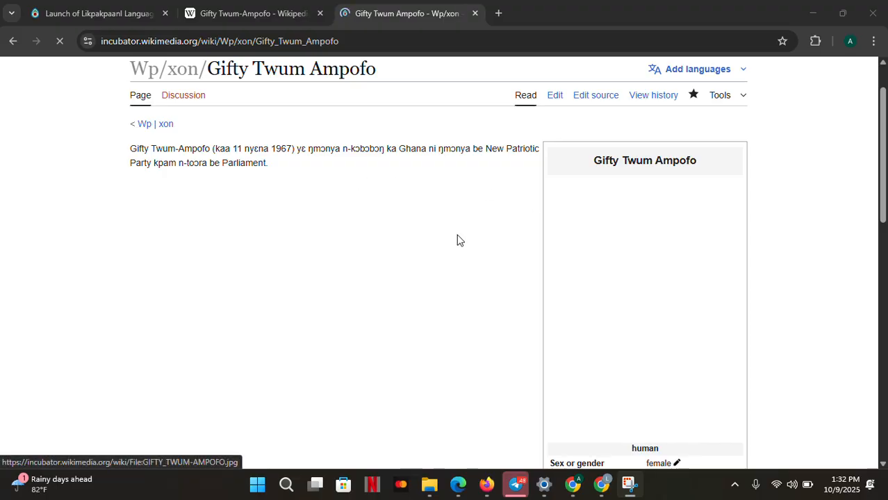
scroll(612, 278, "down", 2)
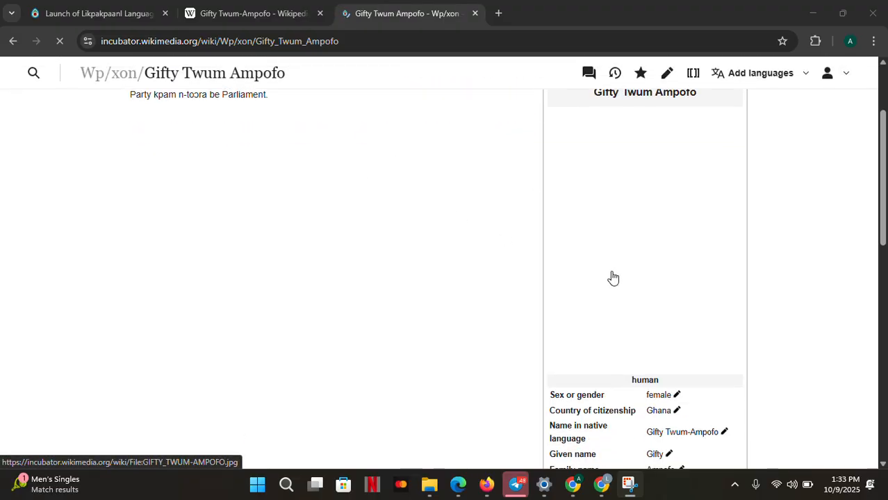
scroll(613, 278, "up", 2)
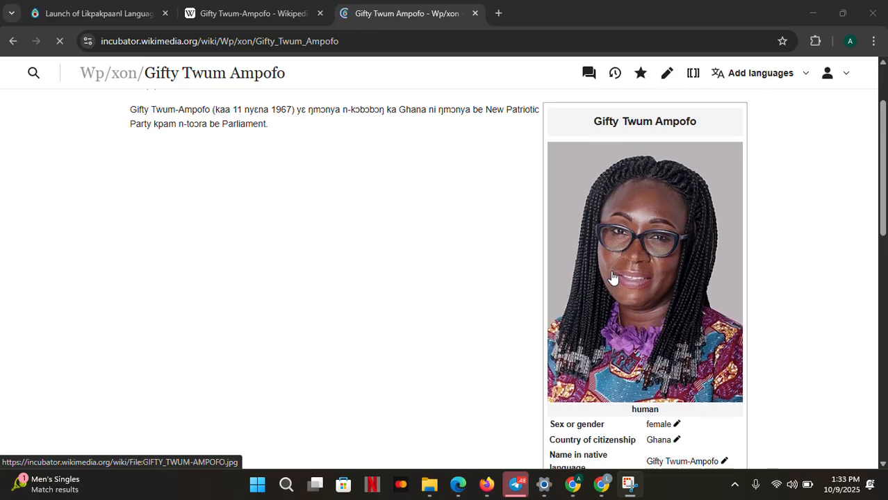
scroll(612, 278, "down", 3)
scroll(612, 278, "down", 1)
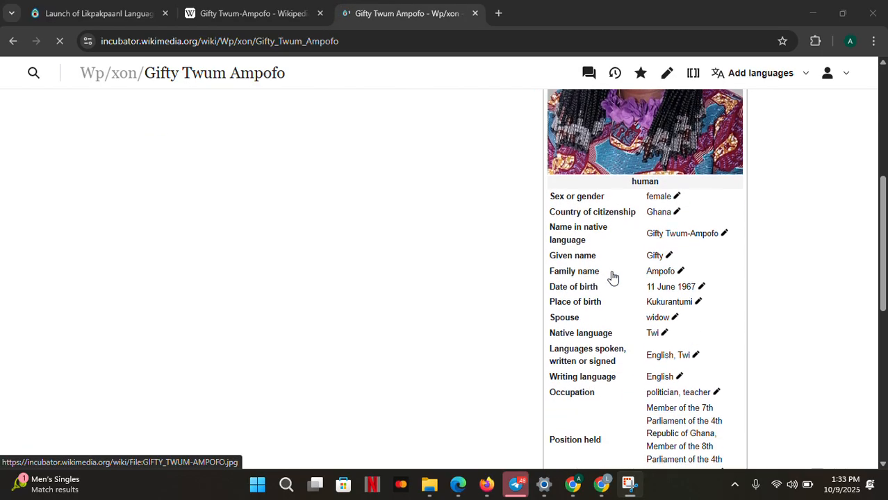
scroll(613, 278, "down", 2)
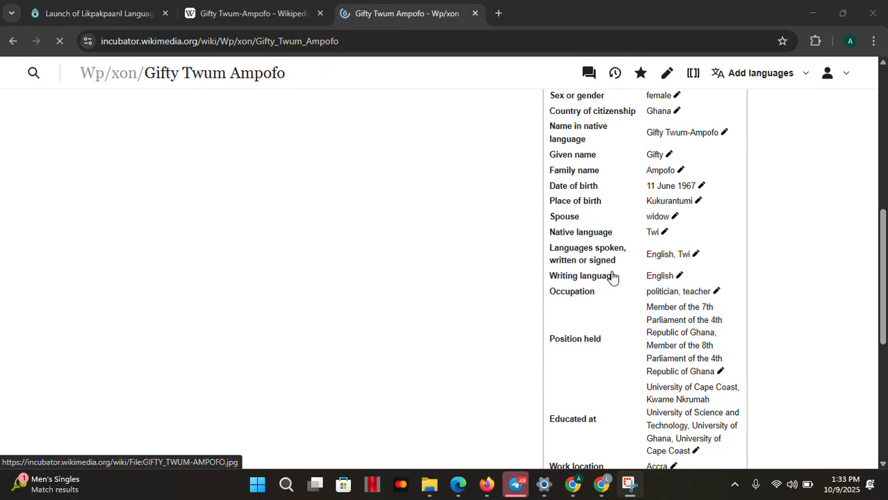
scroll(613, 278, "down", 4)
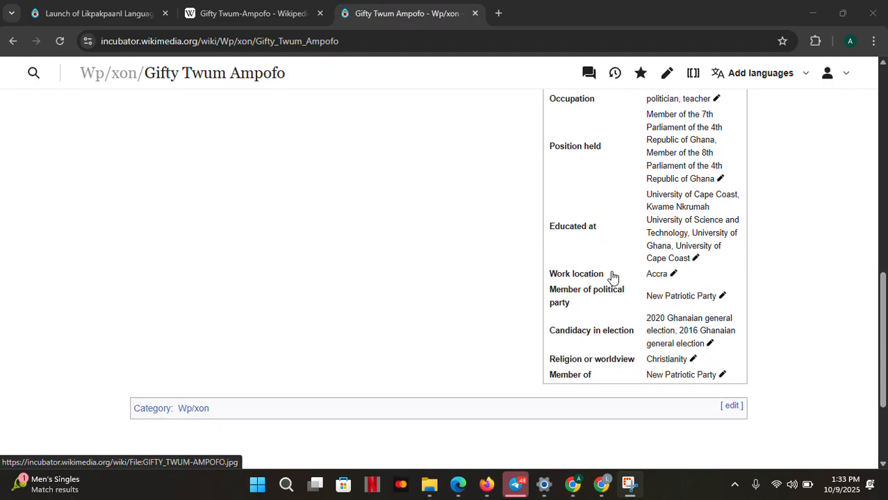
scroll(613, 278, "up", 5)
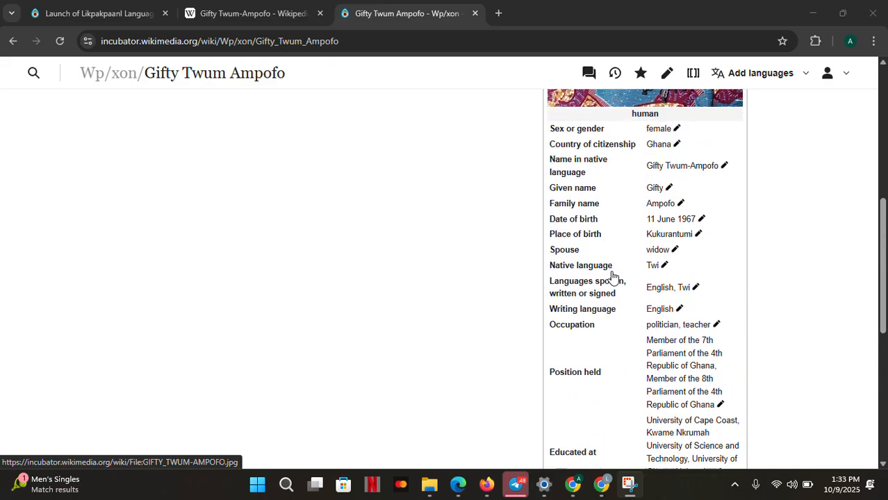
scroll(613, 278, "up", 2)
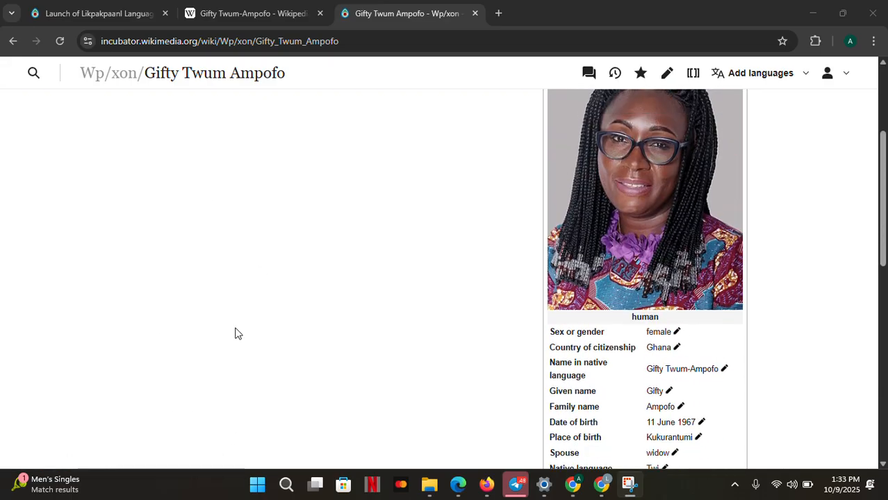
scroll(284, 432, "down", 3)
scroll(648, 333, "down", 3)
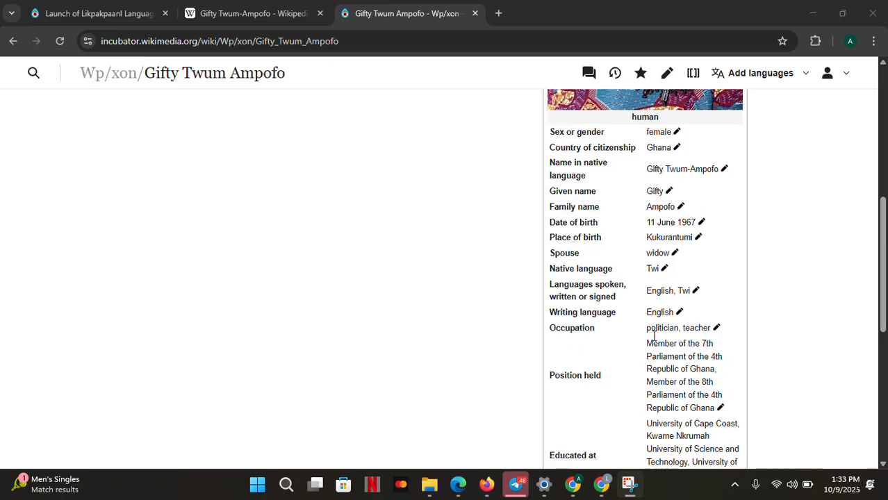
scroll(562, 333, "up", 8)
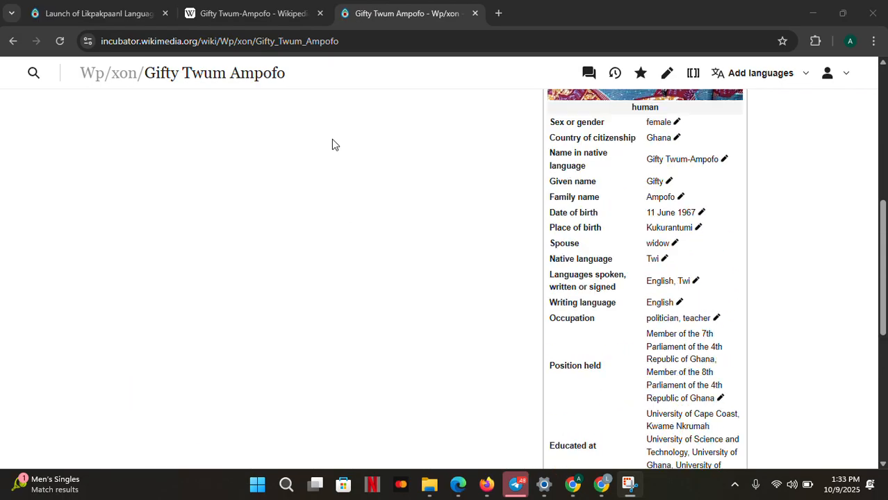
scroll(340, 160, "up", 2)
scroll(382, 283, "down", 3)
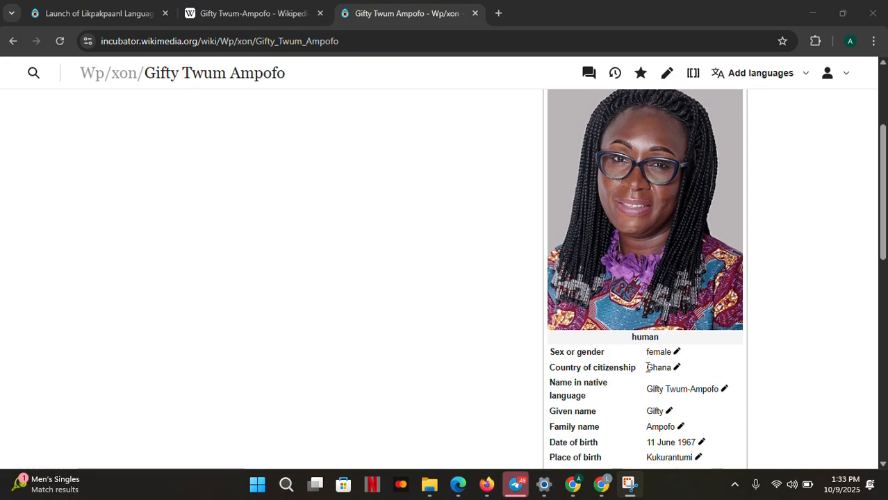
scroll(648, 367, "down", 1)
scroll(403, 279, "up", 3)
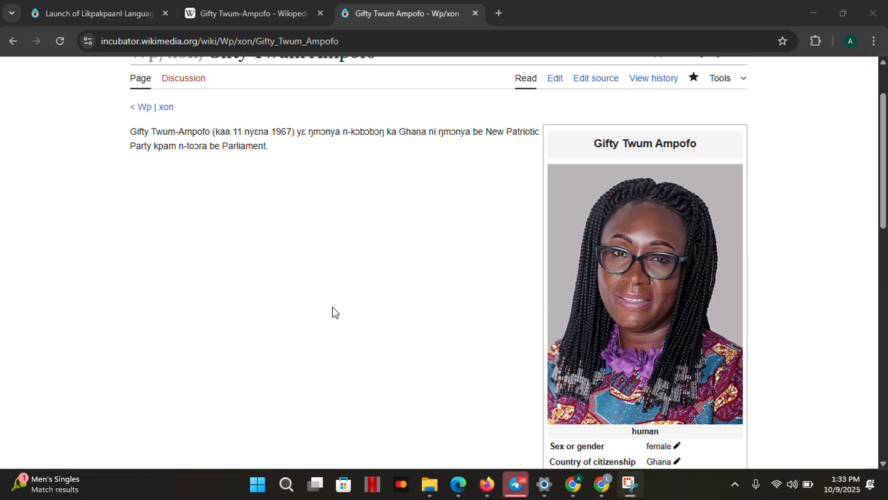
scroll(332, 313, "down", 2)
scroll(511, 351, "down", 3)
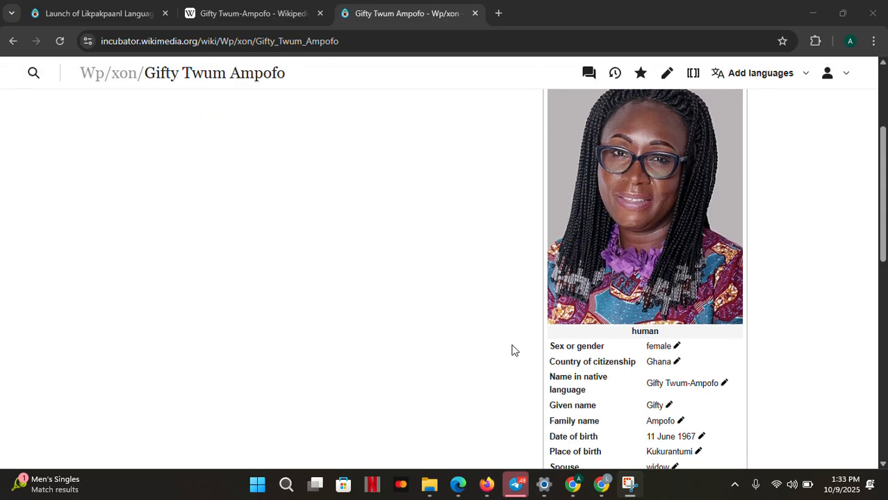
scroll(404, 260, "down", 5)
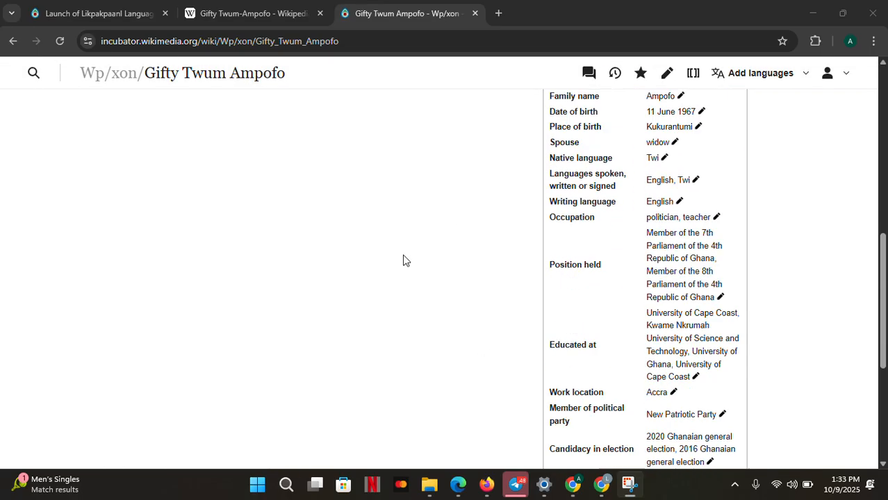
scroll(406, 261, "up", 2)
scroll(406, 261, "up", 9)
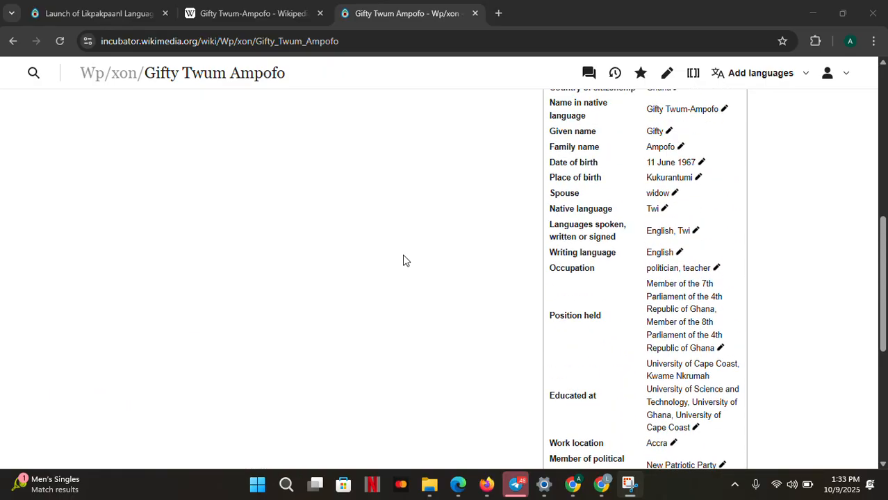